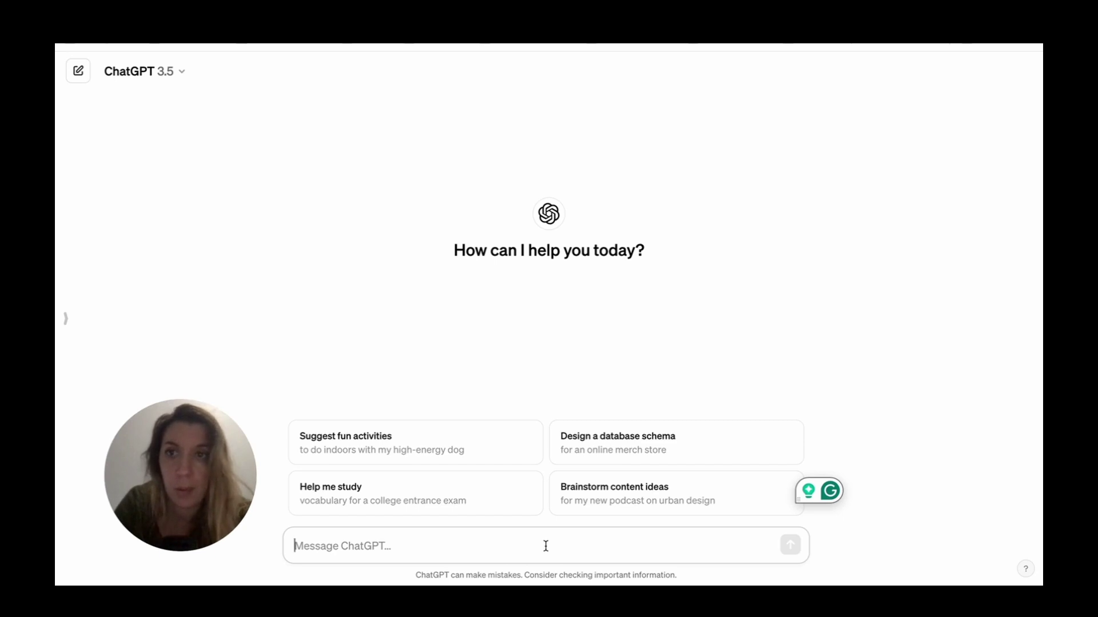
Step: Switch ChatGPT to GPT-4 and send the kawaii 'Scaredy Cat' puppy-and-cat book cover prompt
{"action": "left_click", "coordinate": [182, 72]}
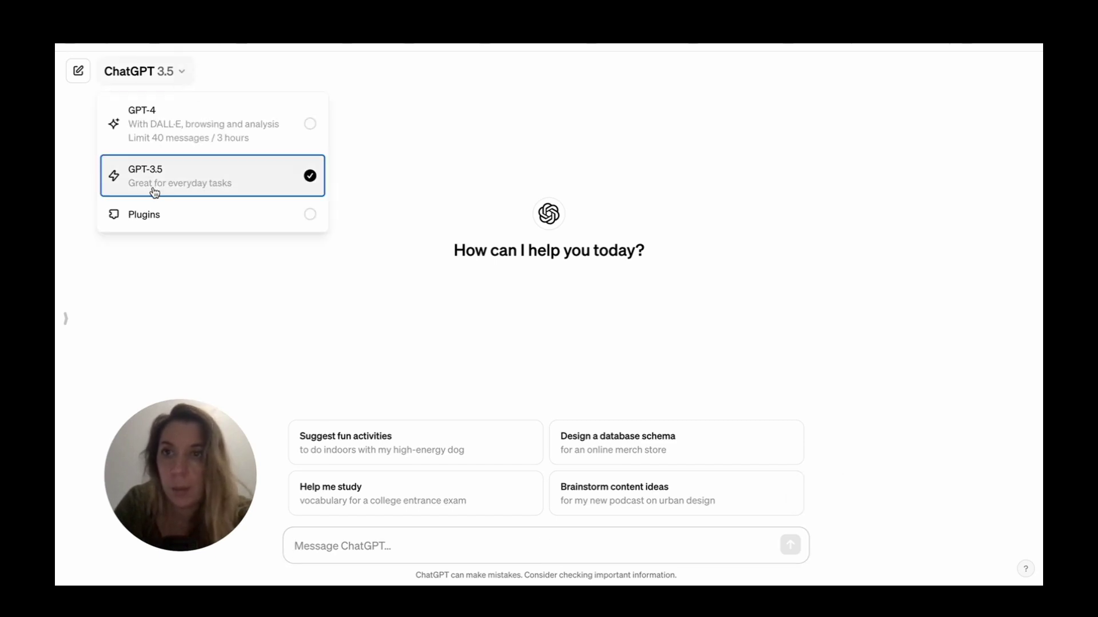
{"action": "left_click", "coordinate": [174, 126]}
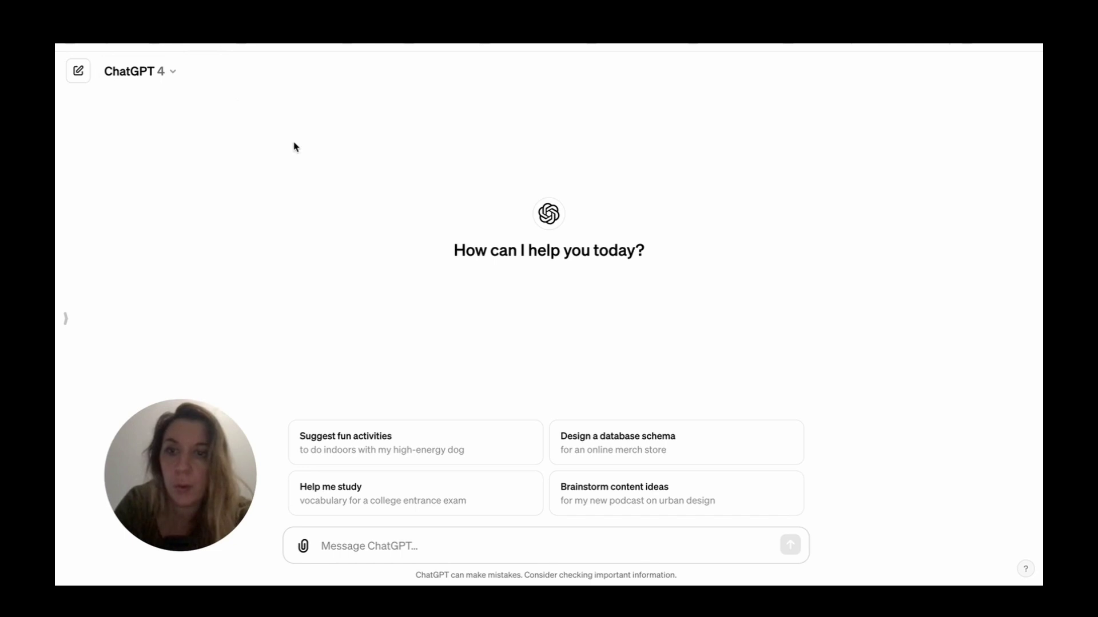
{"action": "left_click", "coordinate": [467, 531]}
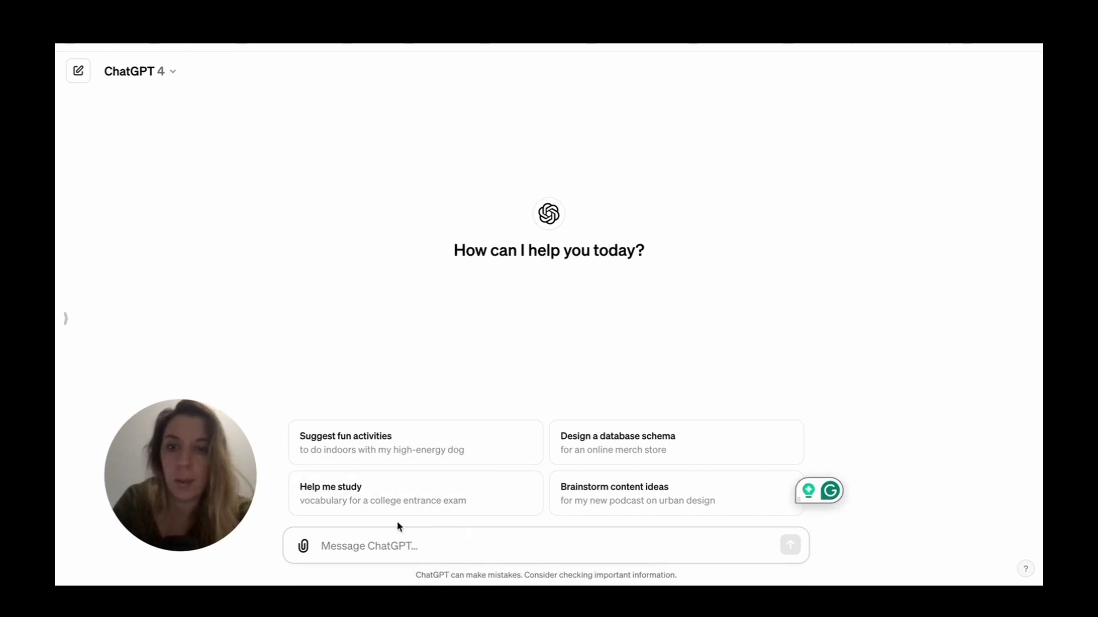
{"action": "type", "text": "Can you help me to create a book cover?  It is for a children's book about a puppy who is scared of cats.  I would like the cover design to be kawaii style and colourful.  I would like the title to be \"Scaredy Cat,\""}
{"action": "key", "text": "Return"}
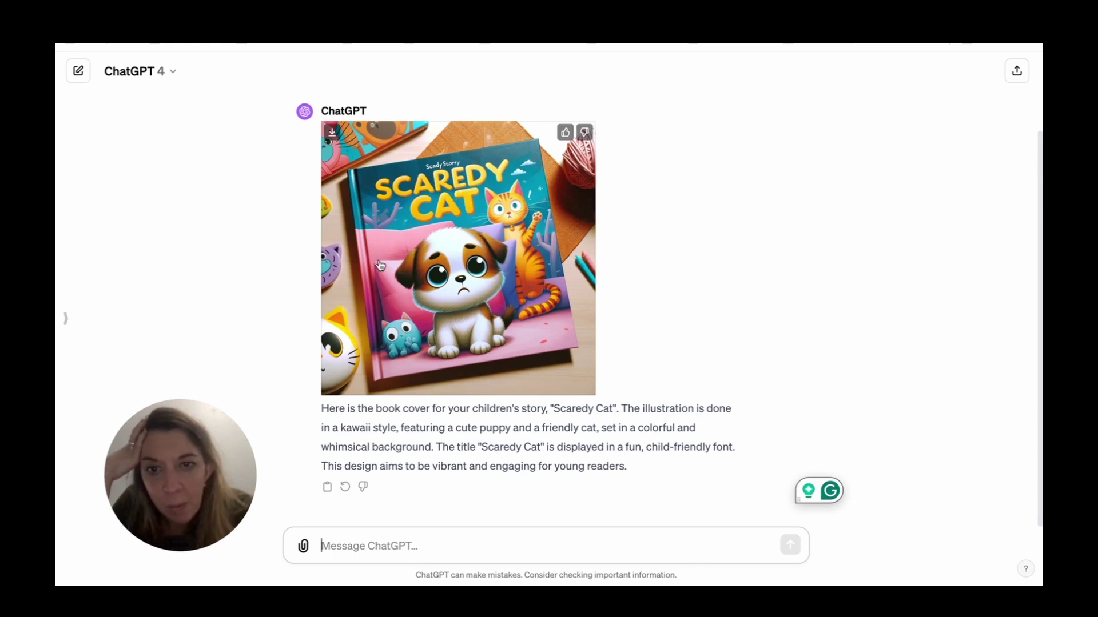
{"action": "scroll", "coordinate": [663, 275], "scroll_direction": "up", "scroll_amount": 2}
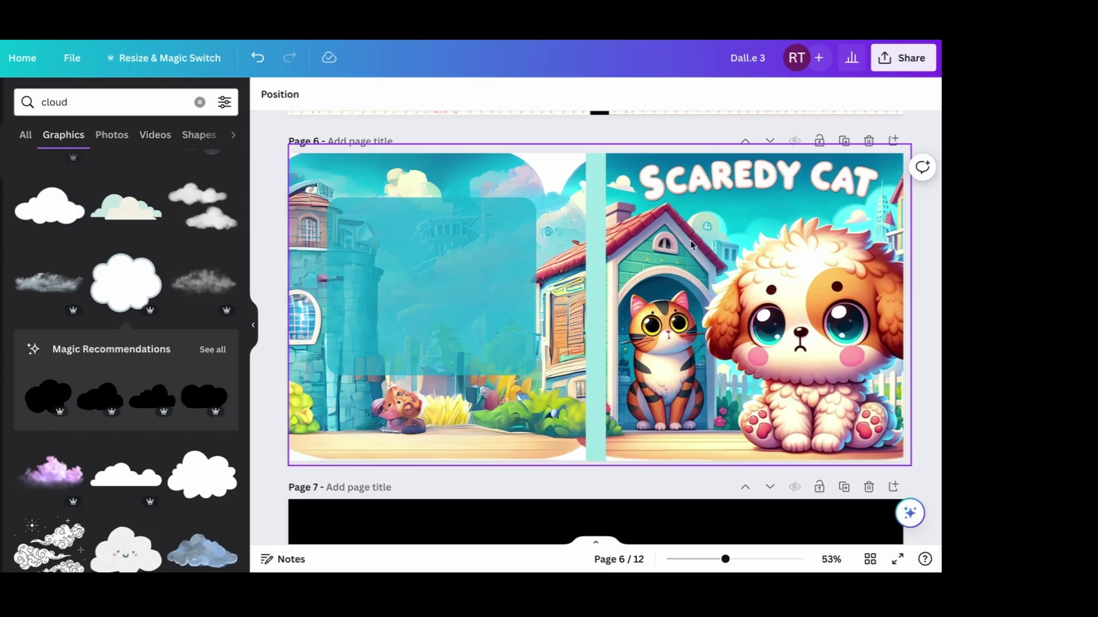
Step: Nudge the translucent teal box on the page 6 Scaredy Cat spread slightly right
{"action": "left_click", "coordinate": [474, 254]}
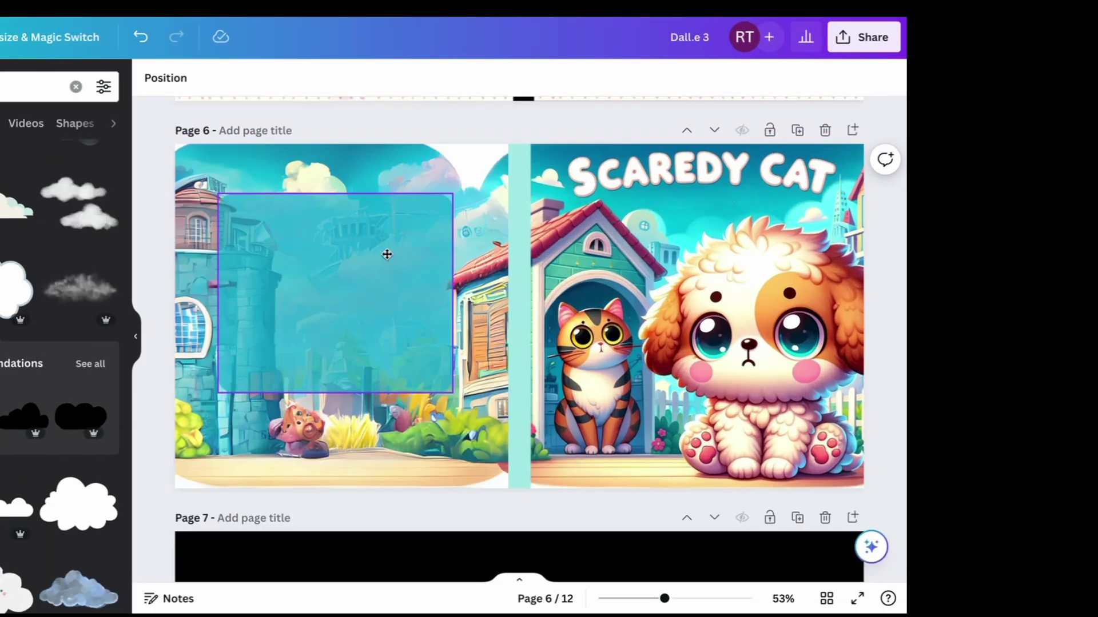
{"action": "left_click_drag", "start_coordinate": [387, 254], "coordinate": [394, 252]}
{"action": "scroll", "coordinate": [436, 280], "scroll_direction": "up", "scroll_amount": 2}
{"action": "scroll", "coordinate": [437, 280], "scroll_direction": "down", "scroll_amount": 3}
{"action": "scroll", "coordinate": [436, 249], "scroll_direction": "up", "scroll_amount": 2}
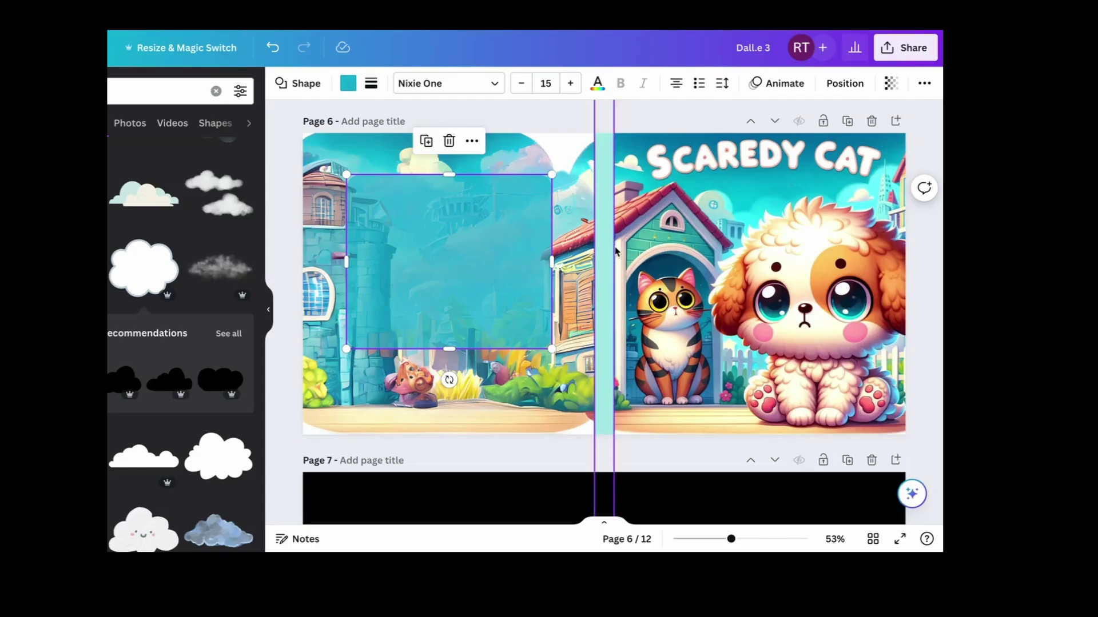
Step: Go up to page 5 and select the Kawaii Cats front cover image
{"action": "scroll", "coordinate": [615, 250], "scroll_direction": "up", "scroll_amount": 6}
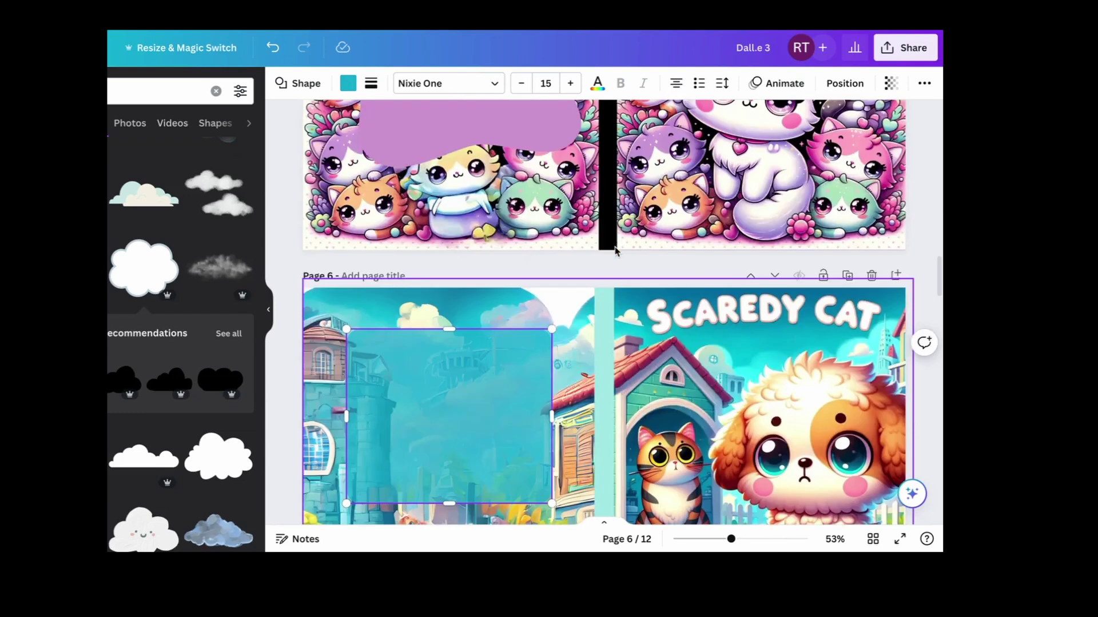
{"action": "scroll", "coordinate": [615, 249], "scroll_direction": "up", "scroll_amount": 1}
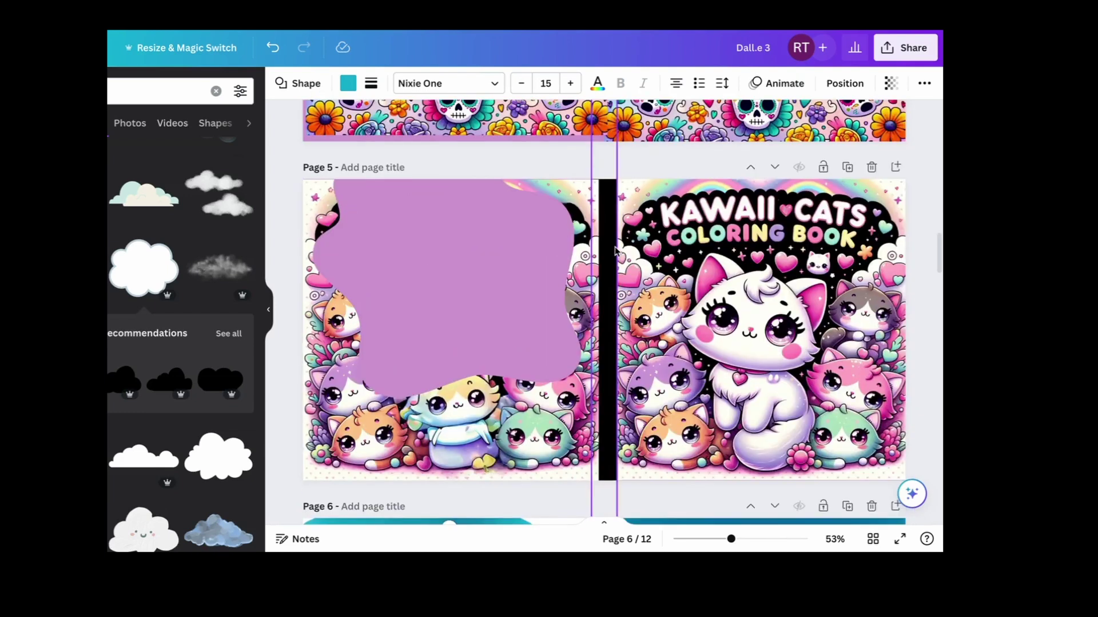
{"action": "left_click", "coordinate": [771, 207]}
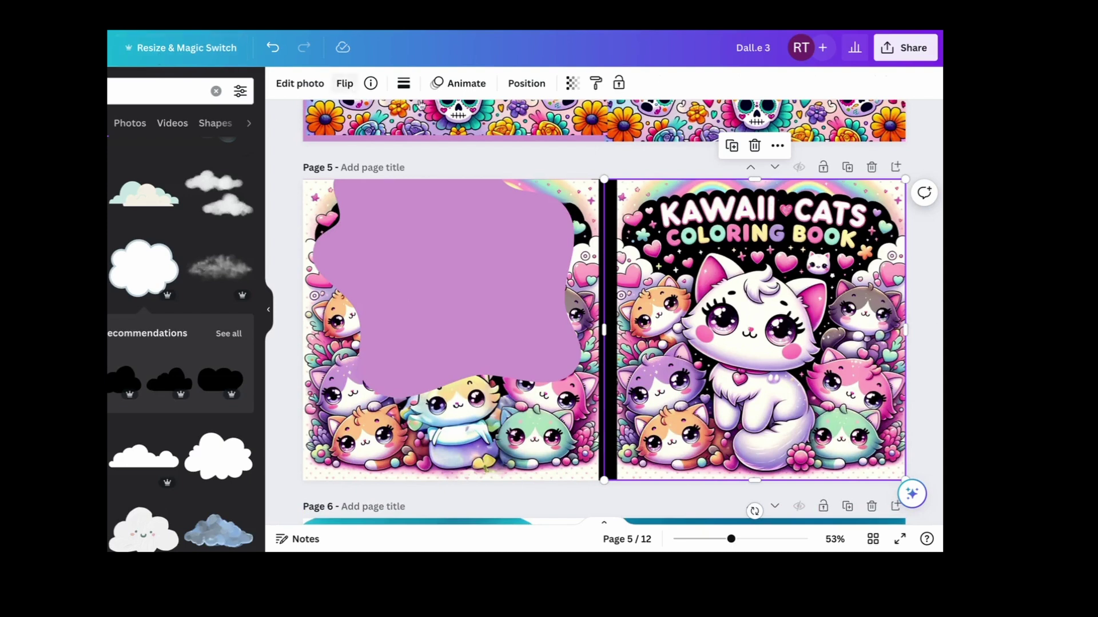
Step: Move the purple blob on the Kawaii Cats left page up to the top edge
{"action": "left_click", "coordinate": [500, 235]}
{"action": "left_click", "coordinate": [657, 337]}
{"action": "left_click", "coordinate": [300, 83]}
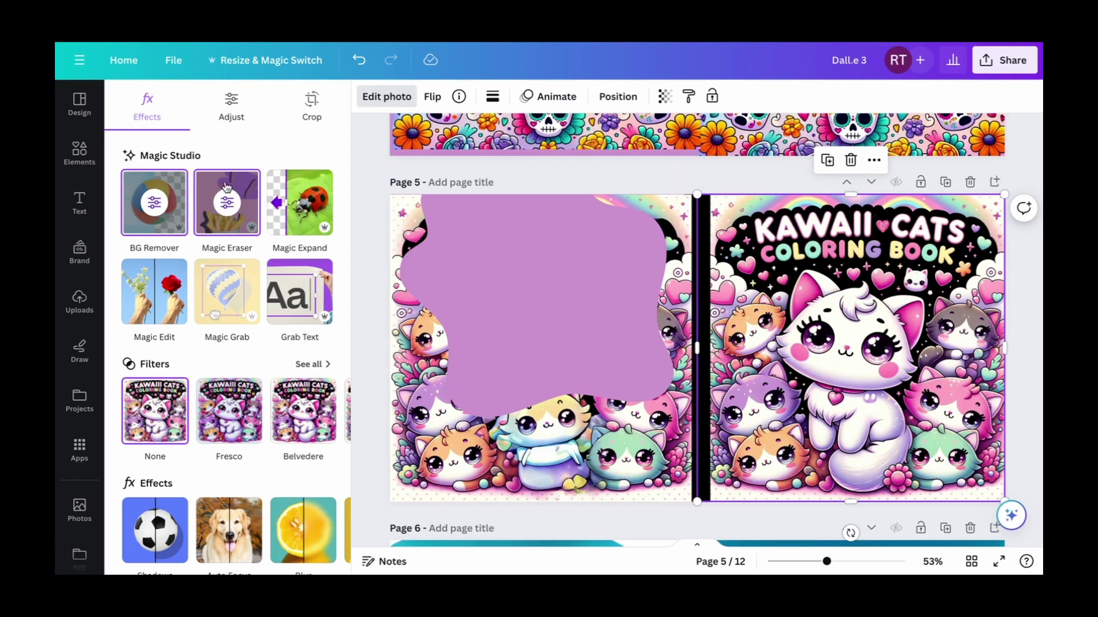
{"action": "left_click", "coordinate": [608, 477]}
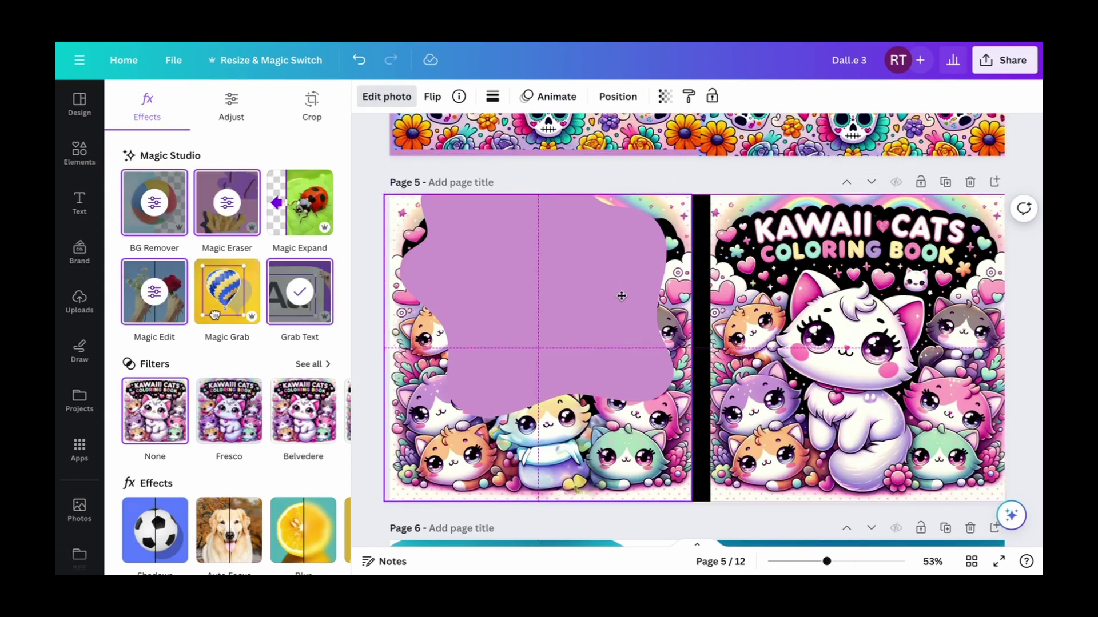
{"action": "mouse_move", "coordinate": [601, 336]}
{"action": "left_mouse_down"}
{"action": "mouse_move", "coordinate": [610, 277]}
{"action": "mouse_move", "coordinate": [566, 350]}
{"action": "mouse_move", "coordinate": [599, 336]}
{"action": "left_mouse_up"}
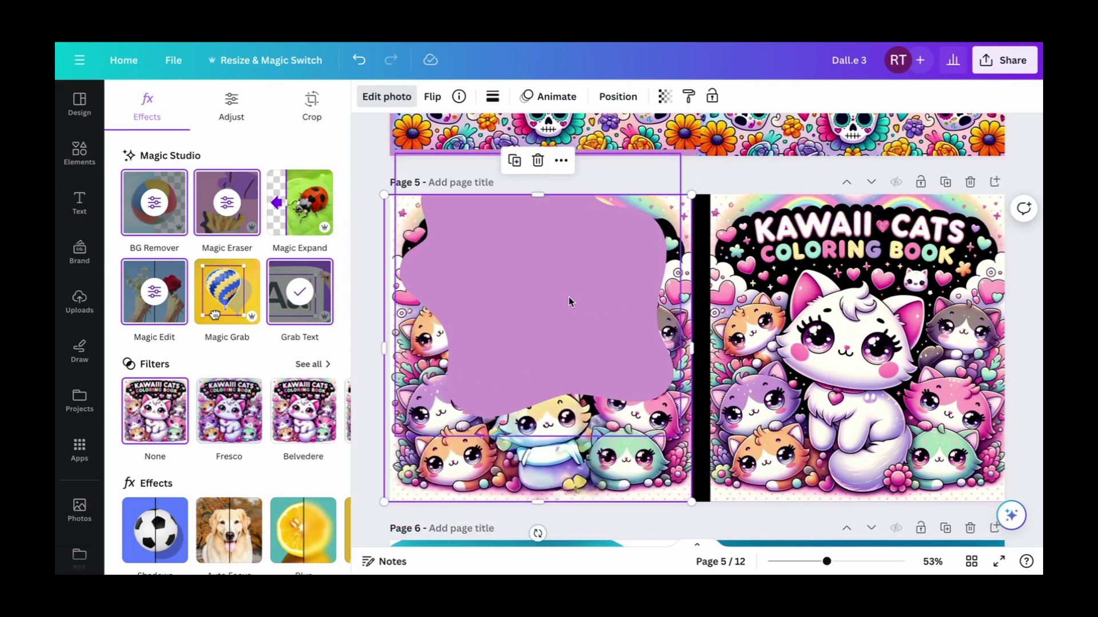
{"action": "left_click_drag", "start_coordinate": [569, 301], "coordinate": [593, 291]}
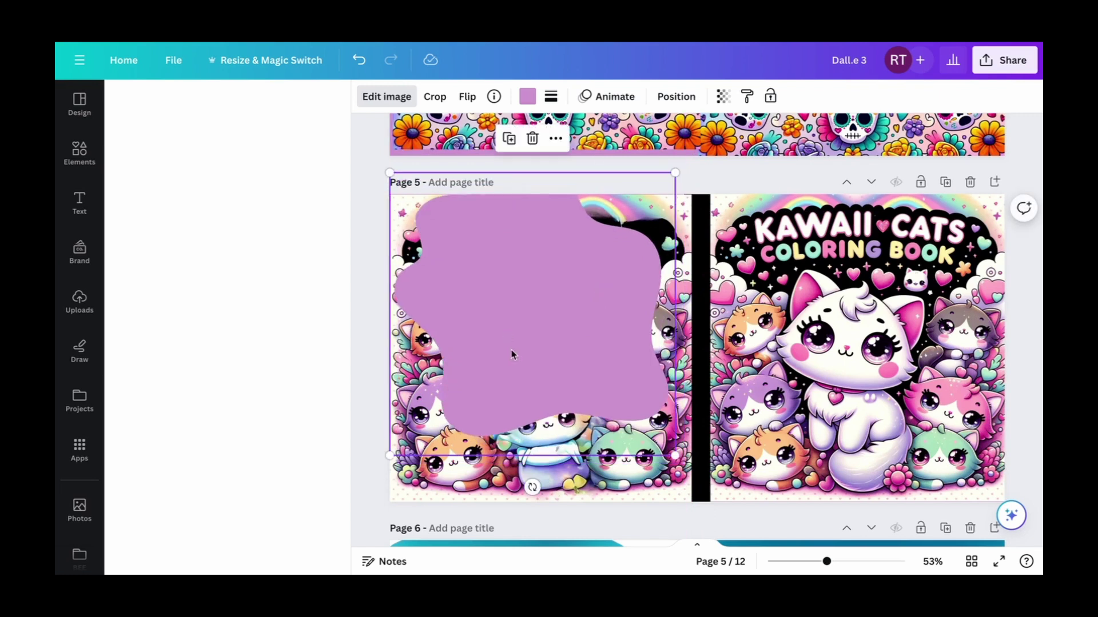
Step: Draw a black freehand pen stroke on the purple blob
{"action": "scroll", "coordinate": [917, 216], "scroll_direction": "down", "scroll_amount": 1}
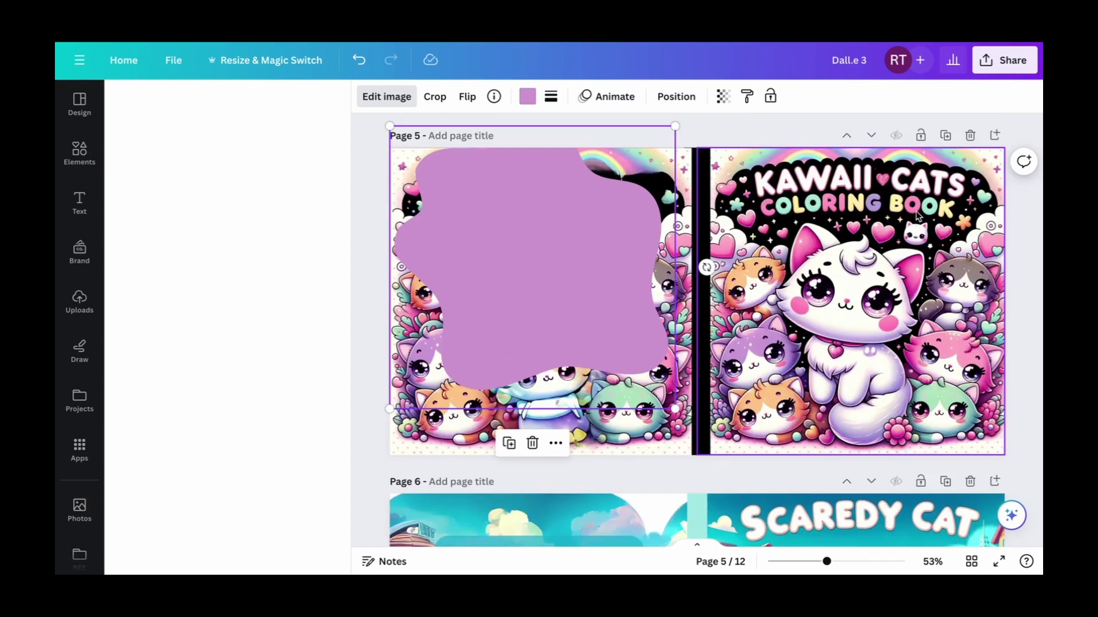
{"action": "left_click", "coordinate": [883, 184]}
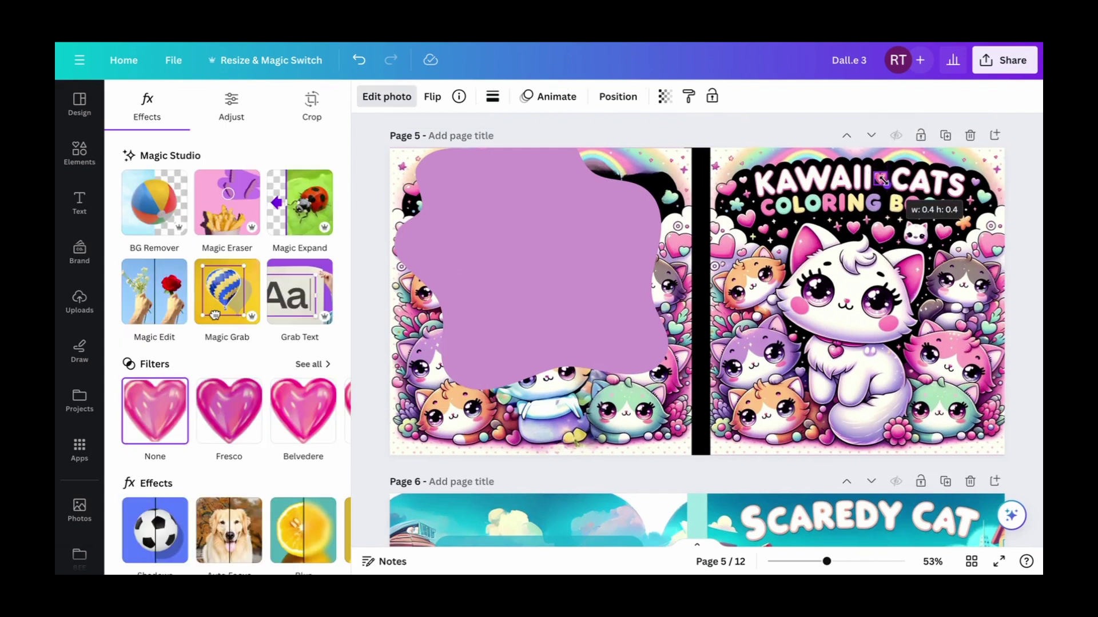
{"action": "left_click", "coordinate": [80, 350]}
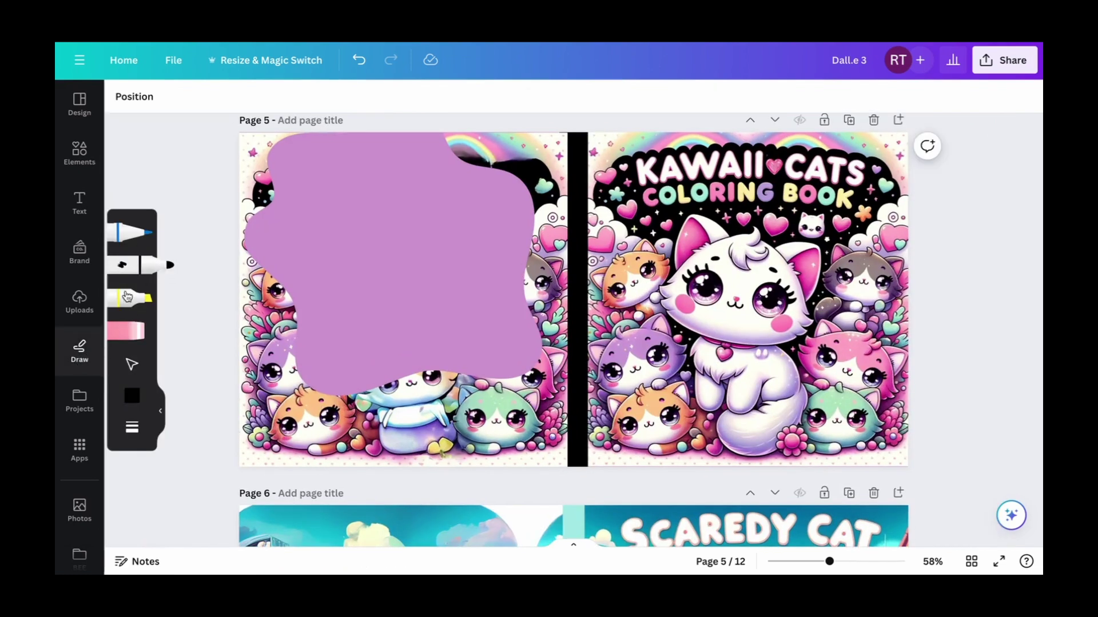
{"action": "mouse_move", "coordinate": [400, 198]}
{"action": "left_mouse_down"}
{"action": "mouse_move", "coordinate": [379, 225]}
{"action": "mouse_move", "coordinate": [392, 216]}
{"action": "mouse_move", "coordinate": [405, 230]}
{"action": "left_mouse_up"}
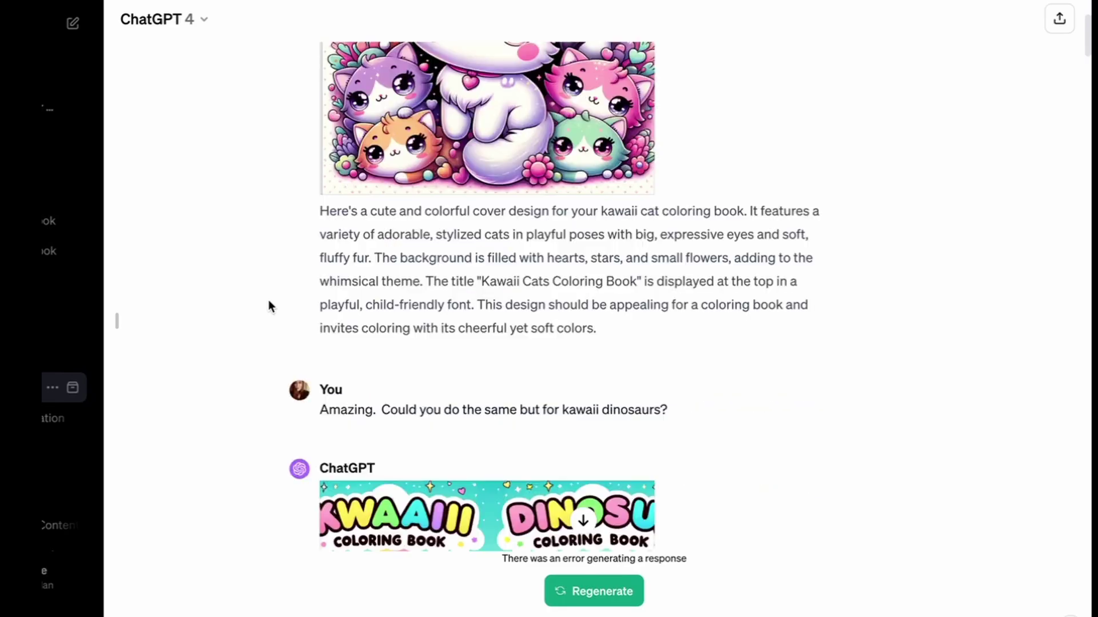
{"action": "scroll", "coordinate": [268, 301], "scroll_direction": "down", "scroll_amount": 5}
{"action": "scroll", "coordinate": [269, 302], "scroll_direction": "down", "scroll_amount": 3}
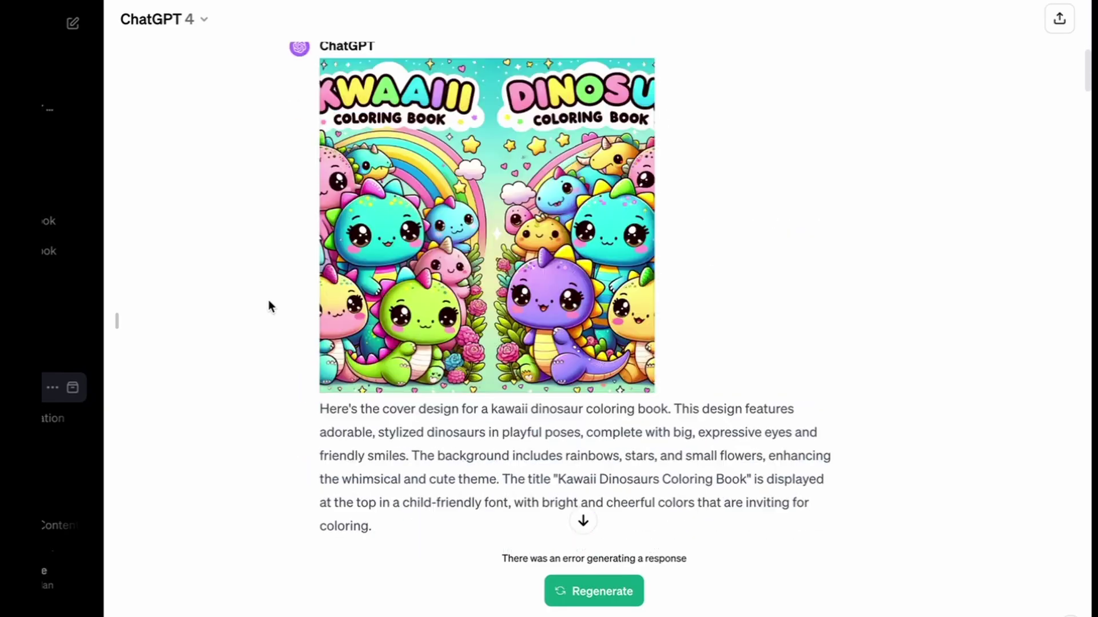
Step: Scroll past the dinosaur, dessert and Day of the Dead results to the sugar-skull cover
{"action": "scroll", "coordinate": [590, 211], "scroll_direction": "up", "scroll_amount": 2}
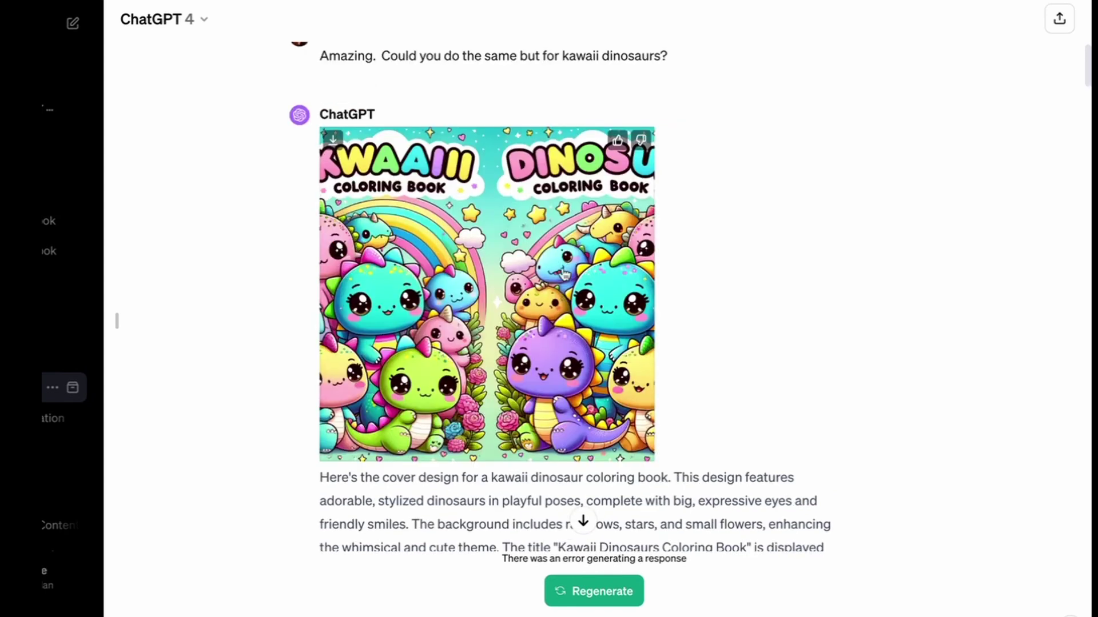
{"action": "scroll", "coordinate": [515, 333], "scroll_direction": "down", "scroll_amount": 2}
{"action": "scroll", "coordinate": [521, 317], "scroll_direction": "up", "scroll_amount": 1}
{"action": "scroll", "coordinate": [514, 315], "scroll_direction": "down", "scroll_amount": 10}
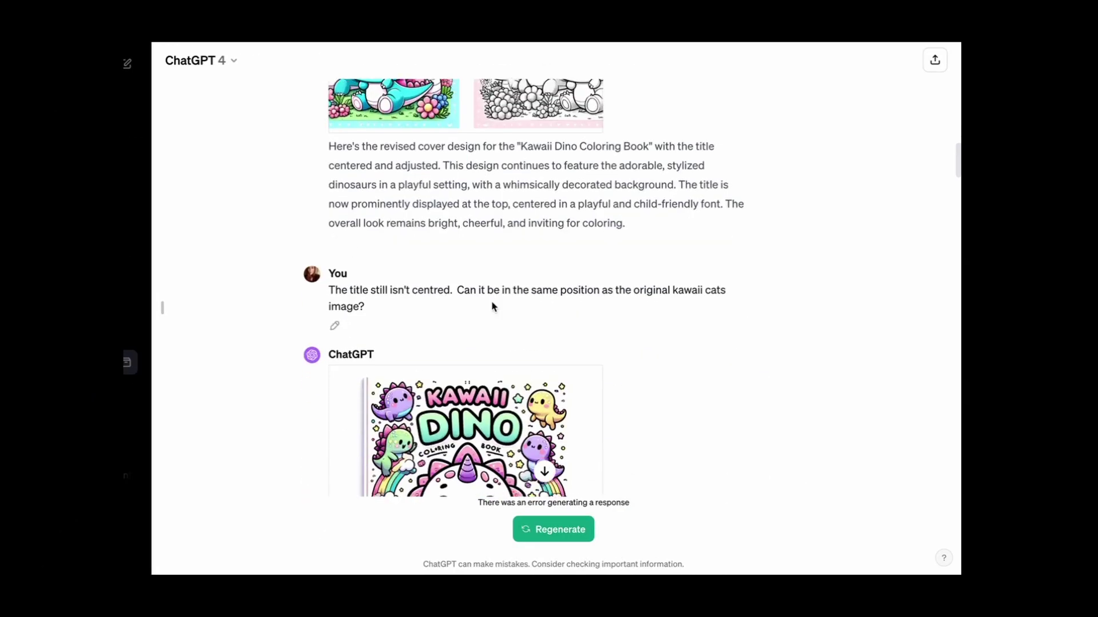
{"action": "scroll", "coordinate": [493, 307], "scroll_direction": "down", "scroll_amount": 5}
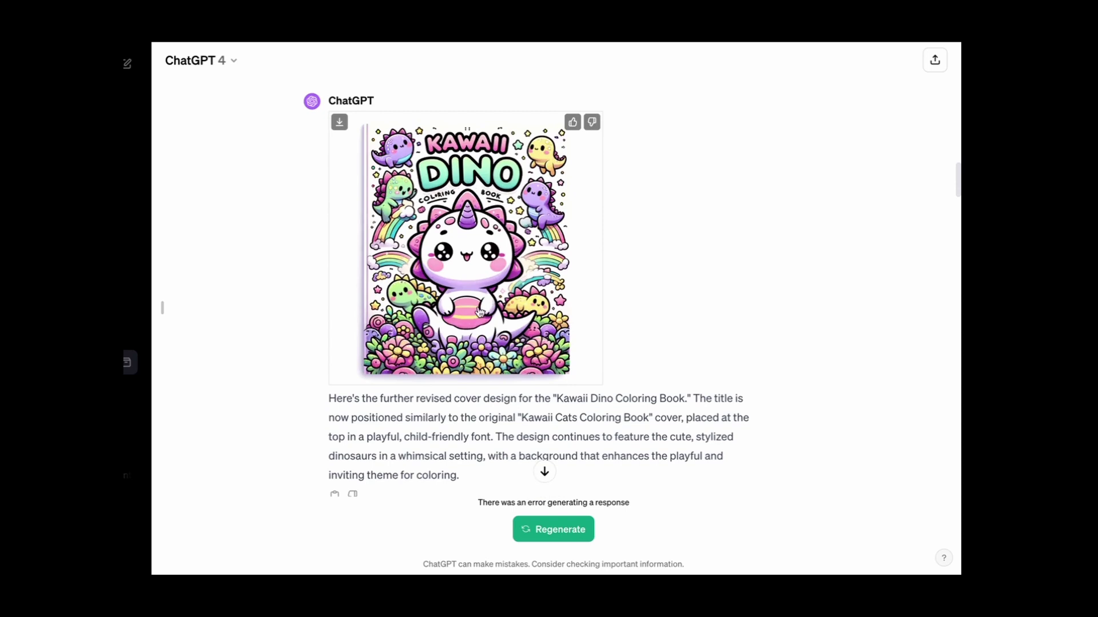
{"action": "scroll", "coordinate": [558, 379], "scroll_direction": "down", "scroll_amount": 3}
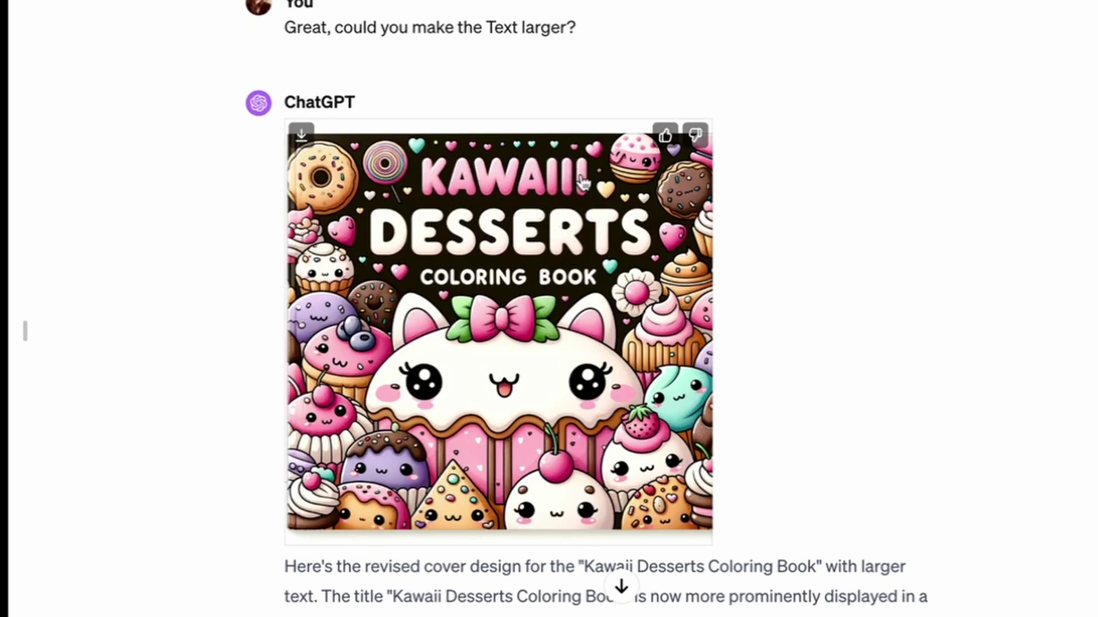
{"action": "scroll", "coordinate": [583, 183], "scroll_direction": "down", "scroll_amount": 2}
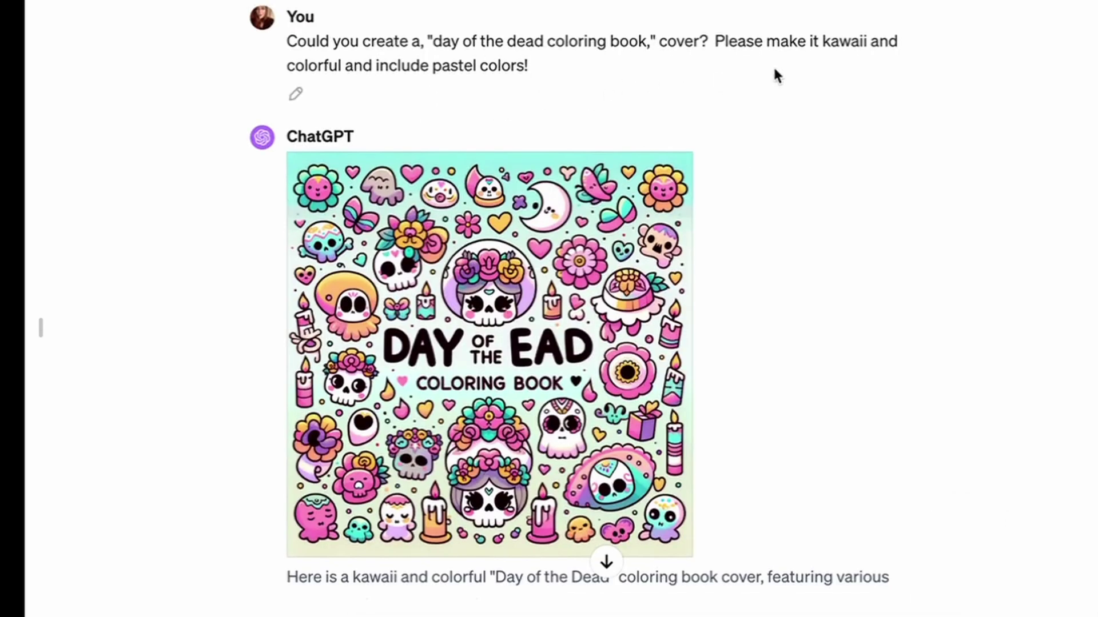
{"action": "scroll", "coordinate": [886, 277], "scroll_direction": "down", "scroll_amount": 1}
{"action": "scroll", "coordinate": [886, 272], "scroll_direction": "down", "scroll_amount": 1}
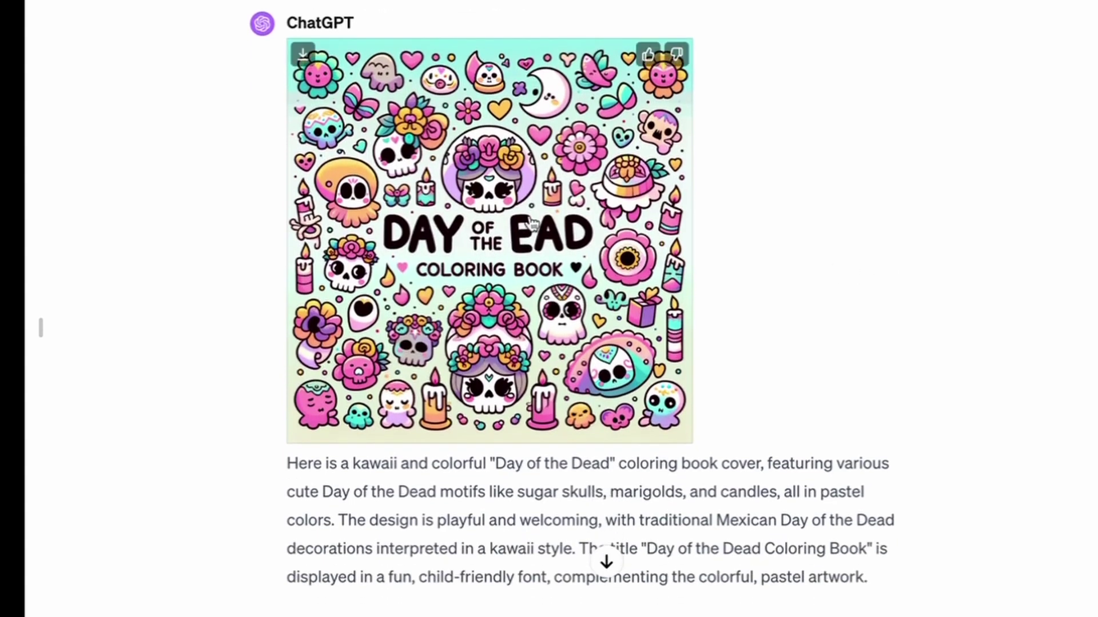
{"action": "scroll", "coordinate": [738, 298], "scroll_direction": "down", "scroll_amount": 5}
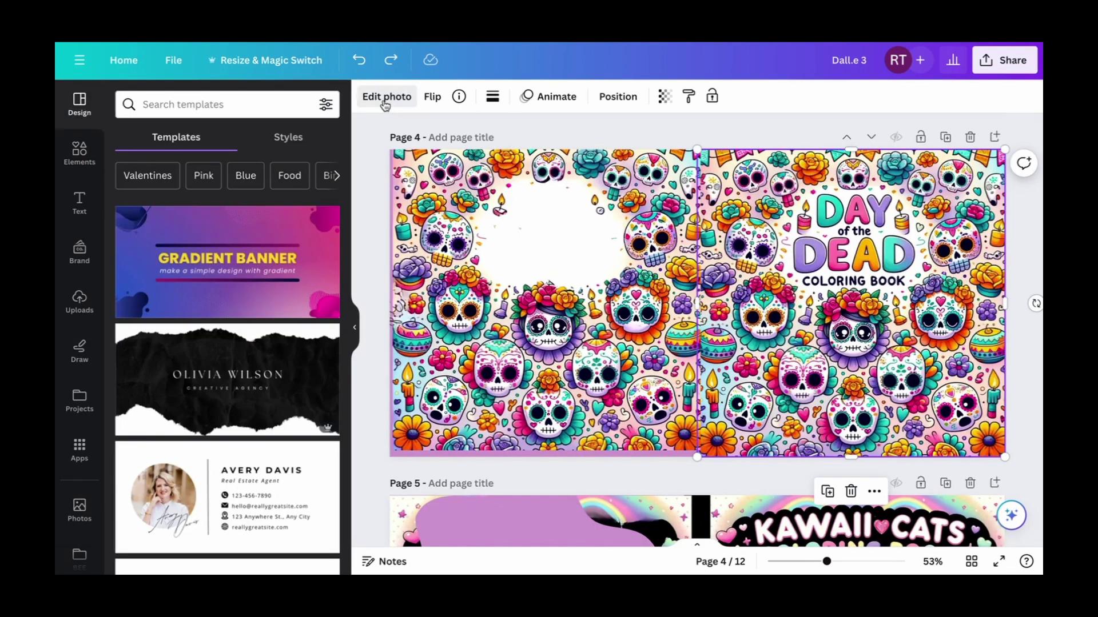
{"action": "left_click", "coordinate": [385, 98]}
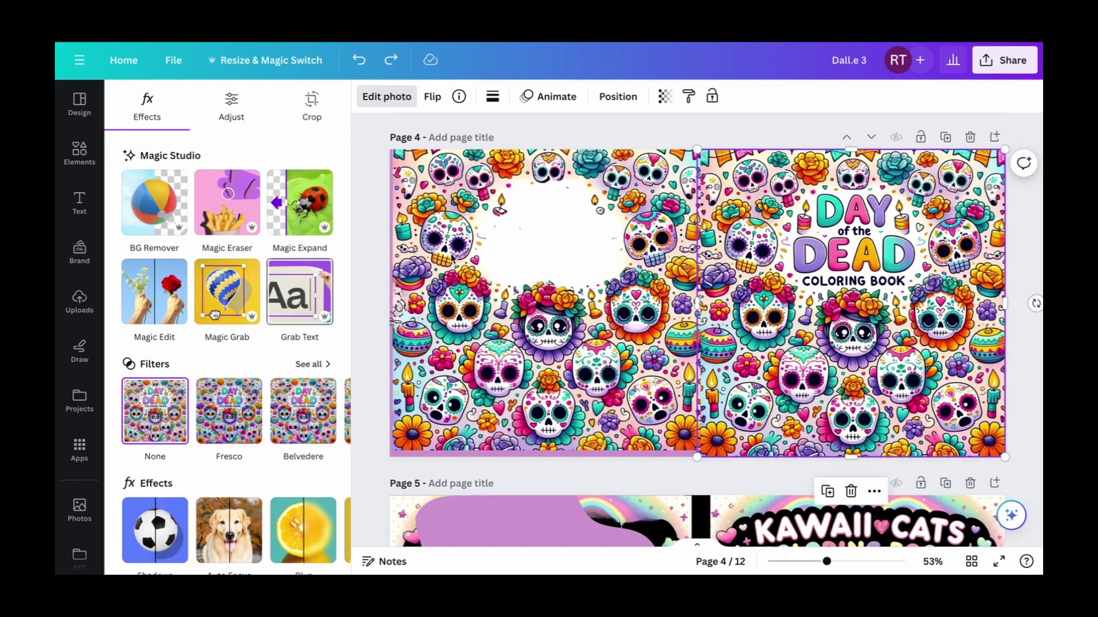
{"action": "left_click", "coordinate": [300, 292]}
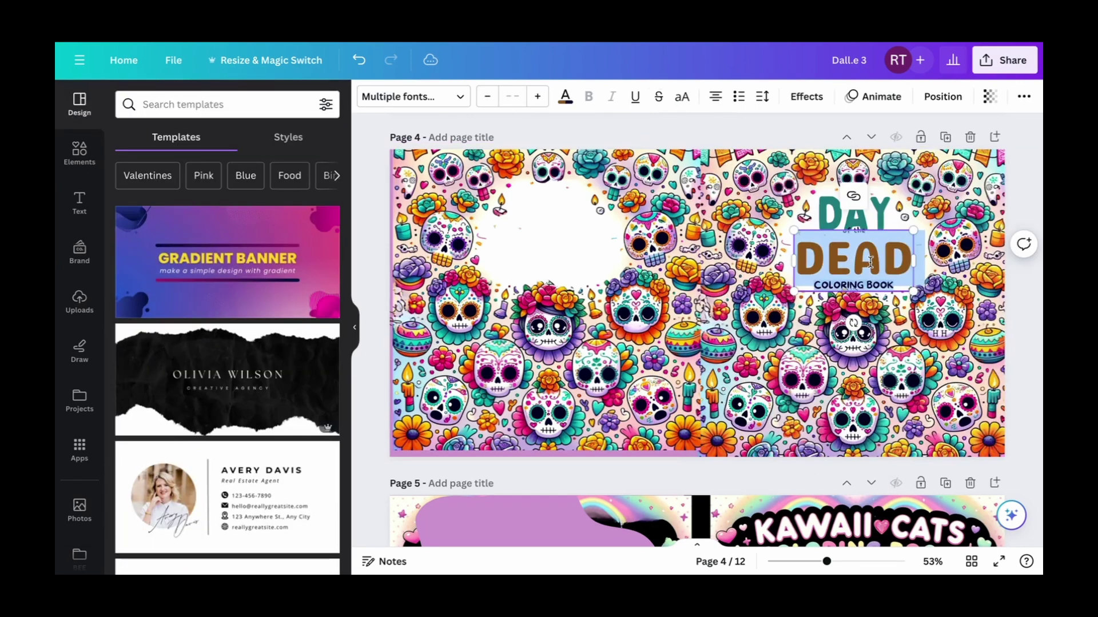
{"action": "key", "text": "Delete"}
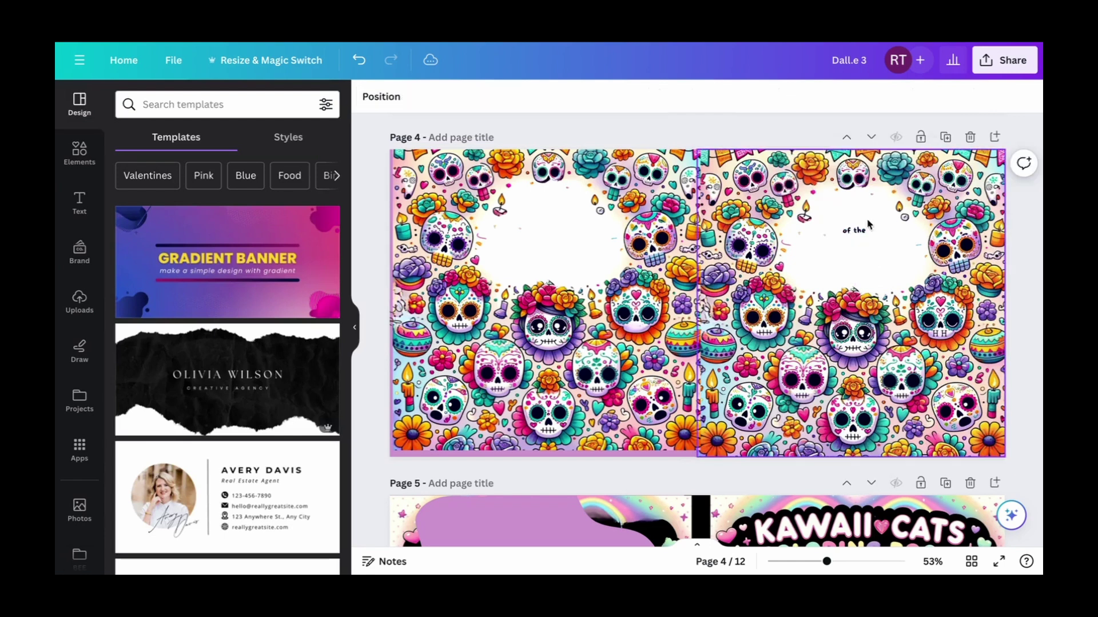
{"action": "left_click", "coordinate": [854, 230]}
{"action": "key", "text": "Delete"}
{"action": "left_click", "coordinate": [358, 62]}
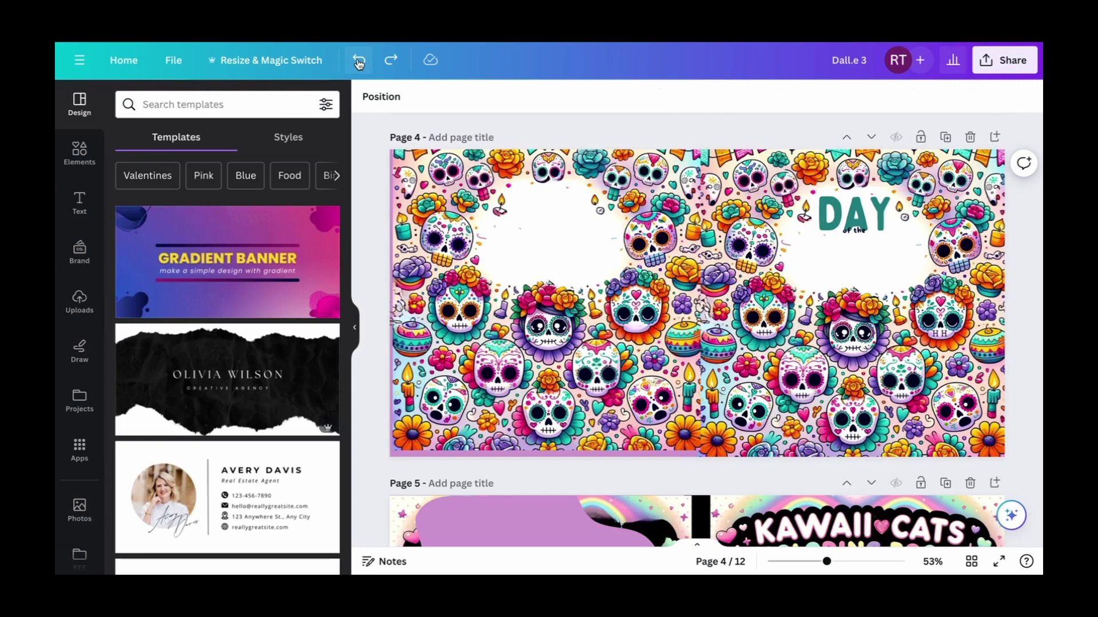
{"action": "left_click", "coordinate": [359, 62]}
{"action": "left_click", "coordinate": [358, 62]}
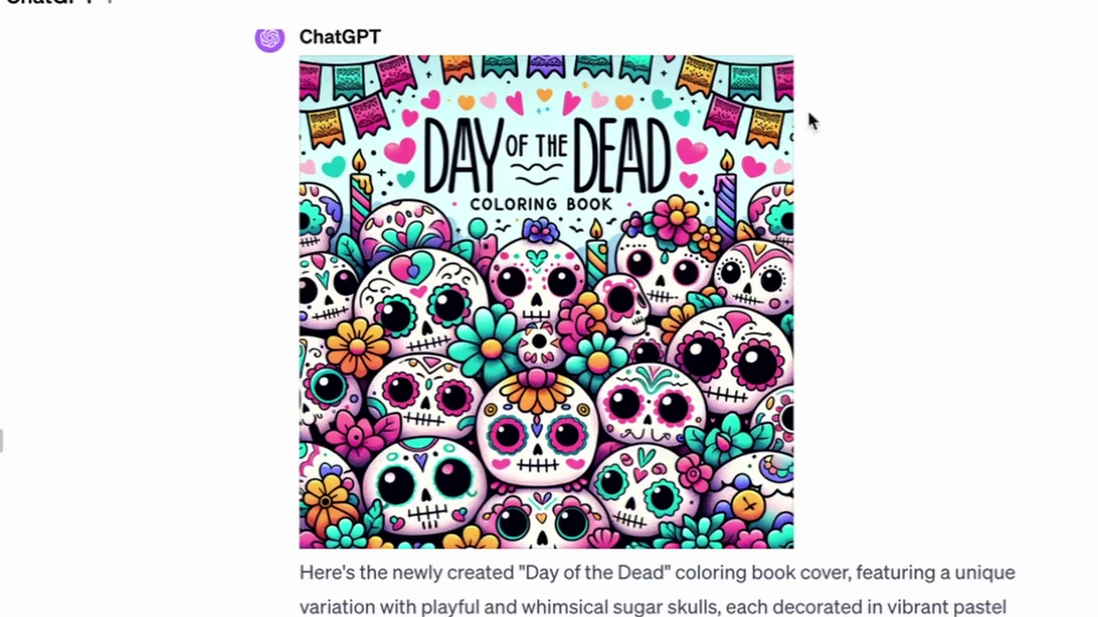
Step: Copy the generation prompt behind the Day of the Dead cover image, then close the viewer
{"action": "left_click", "coordinate": [544, 260]}
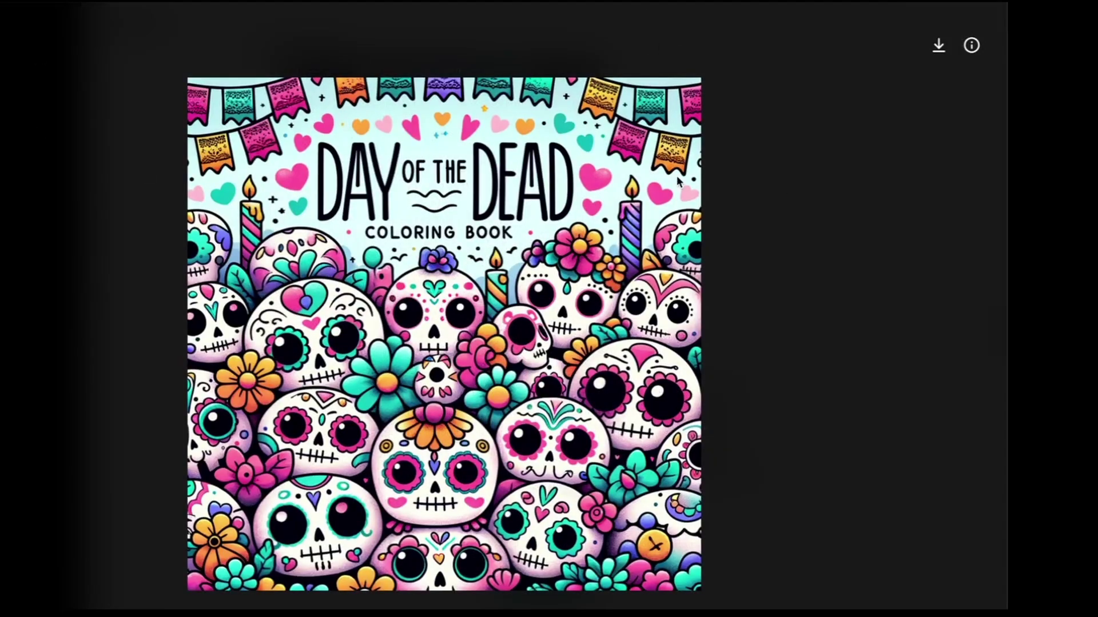
{"action": "left_click", "coordinate": [973, 46]}
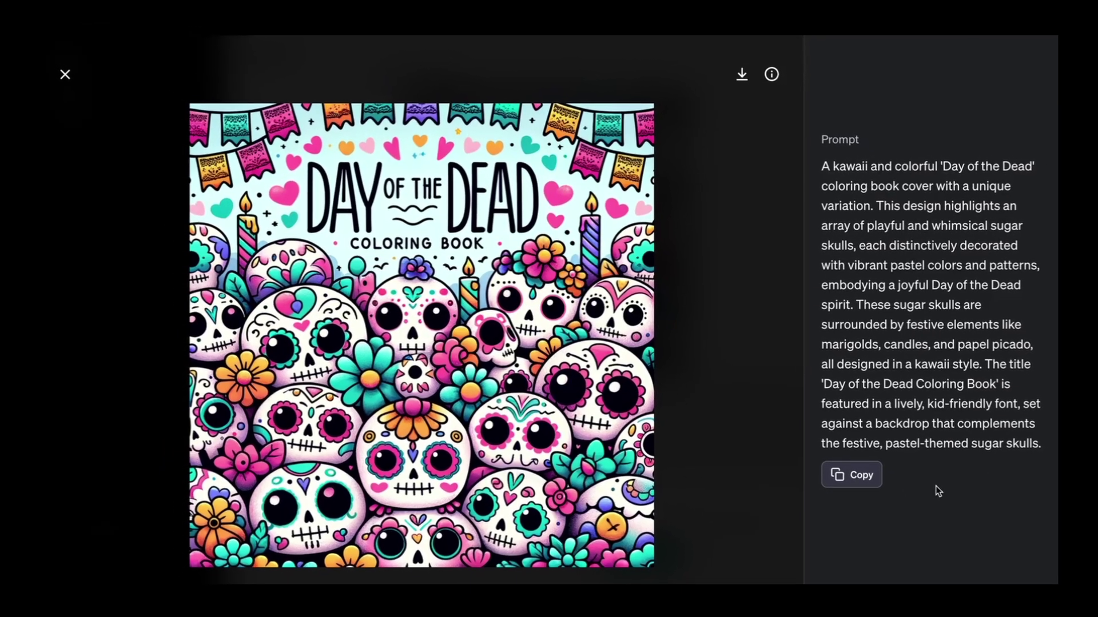
{"action": "left_click", "coordinate": [849, 473]}
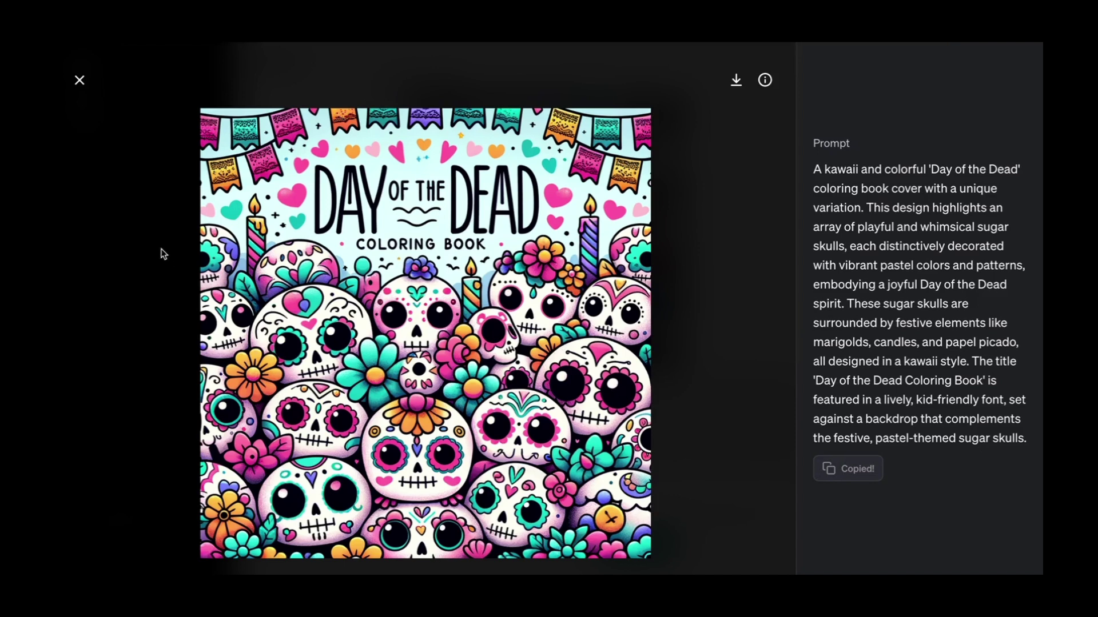
{"action": "left_click", "coordinate": [80, 81]}
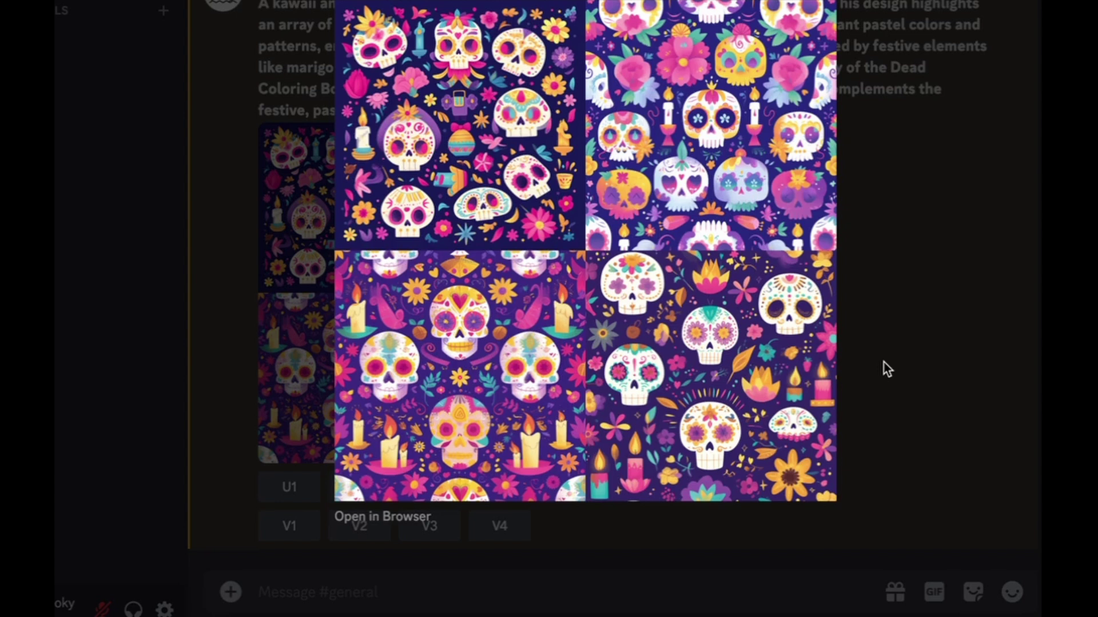
Step: Close the enlarged sugar-skull grid and scroll down to Midjourney's Day of the Dead results
{"action": "left_click", "coordinate": [905, 385]}
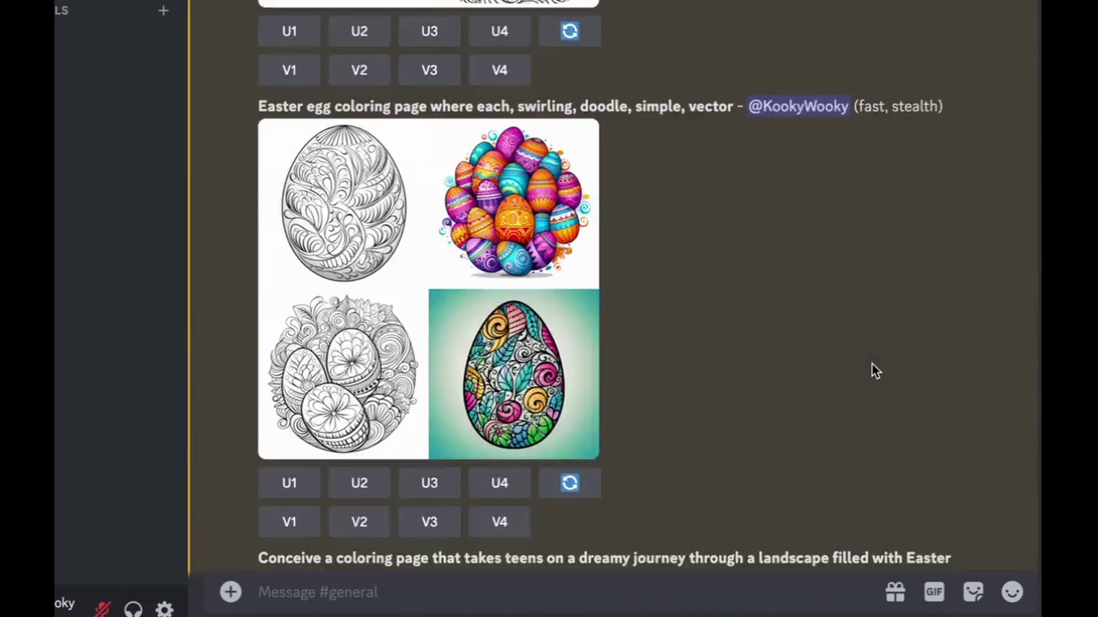
{"action": "scroll", "coordinate": [873, 364], "scroll_direction": "down", "scroll_amount": 15}
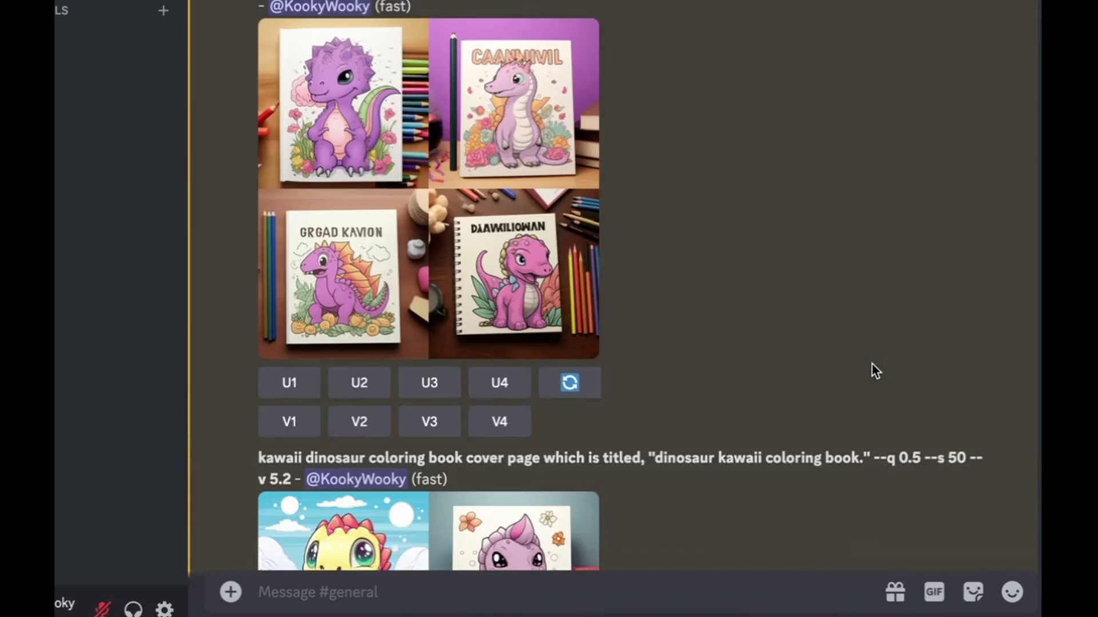
{"action": "scroll", "coordinate": [642, 422], "scroll_direction": "down", "scroll_amount": 7}
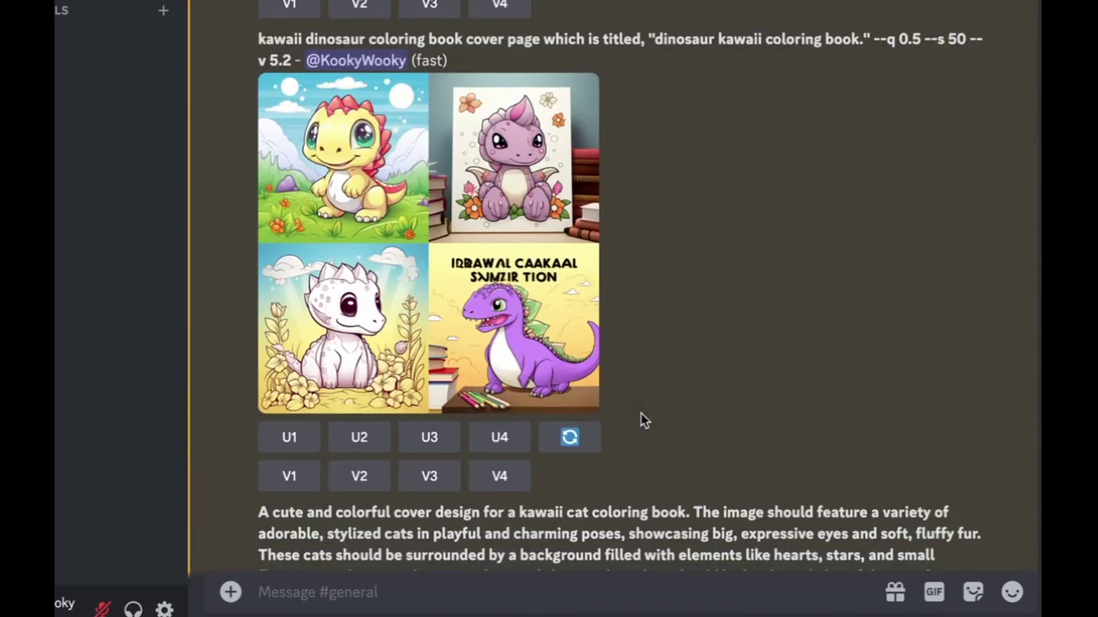
{"action": "scroll", "coordinate": [697, 283], "scroll_direction": "down", "scroll_amount": 7}
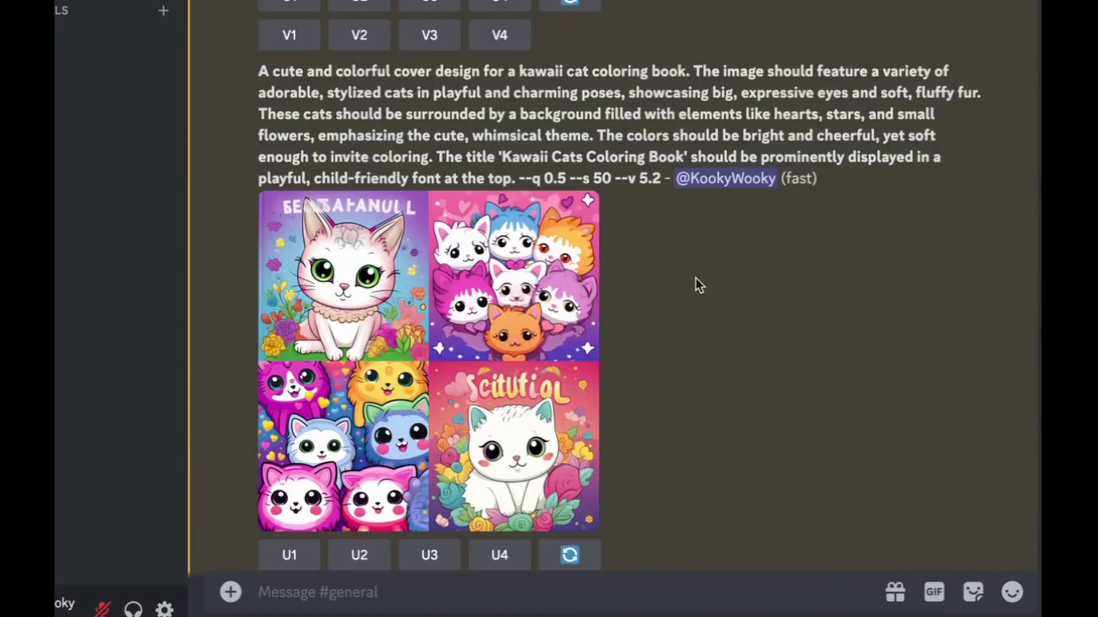
{"action": "scroll", "coordinate": [695, 279], "scroll_direction": "down", "scroll_amount": 2}
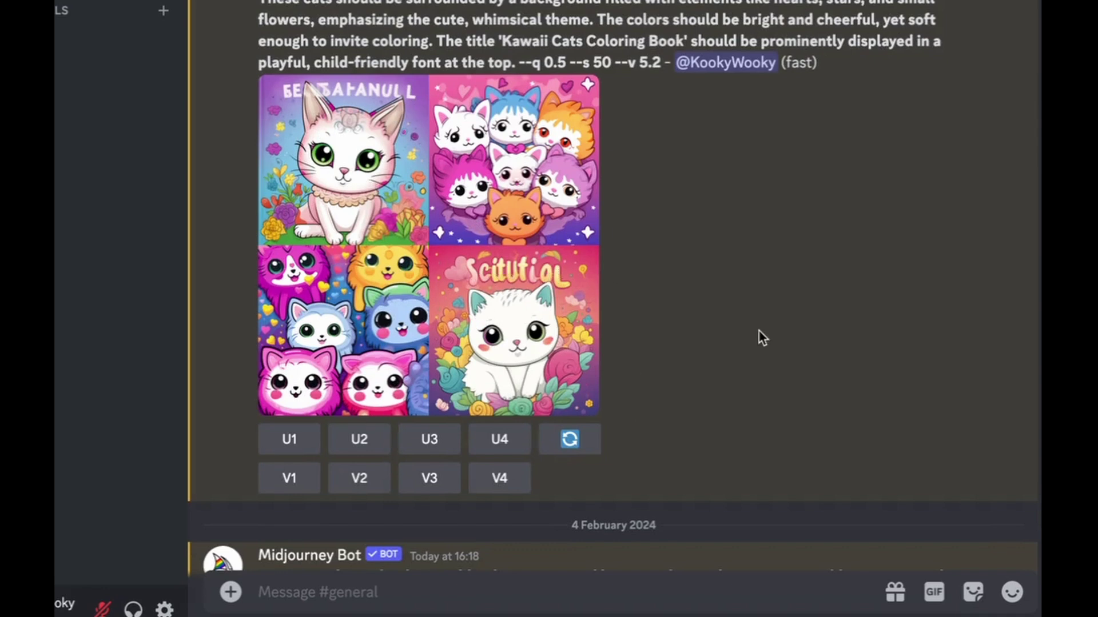
{"action": "scroll", "coordinate": [708, 287], "scroll_direction": "down", "scroll_amount": 6}
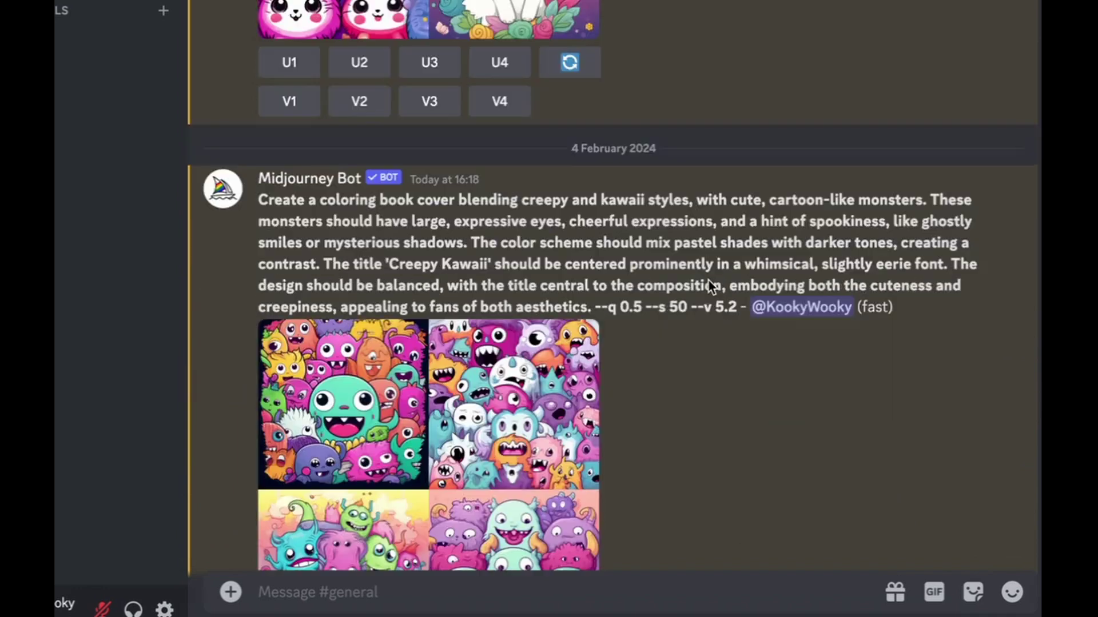
{"action": "scroll", "coordinate": [714, 320], "scroll_direction": "down", "scroll_amount": 10}
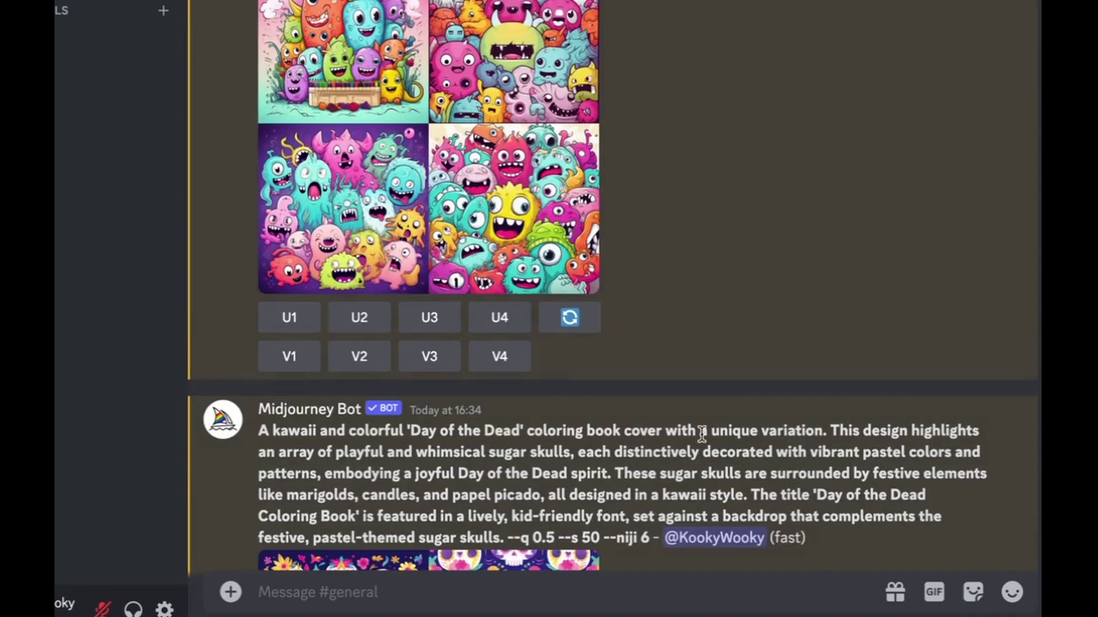
Step: Scroll down the ChatGPT conversation to the regenerated Creepy Kawaii cover with centred title
{"action": "left_click", "coordinate": [649, 616]}
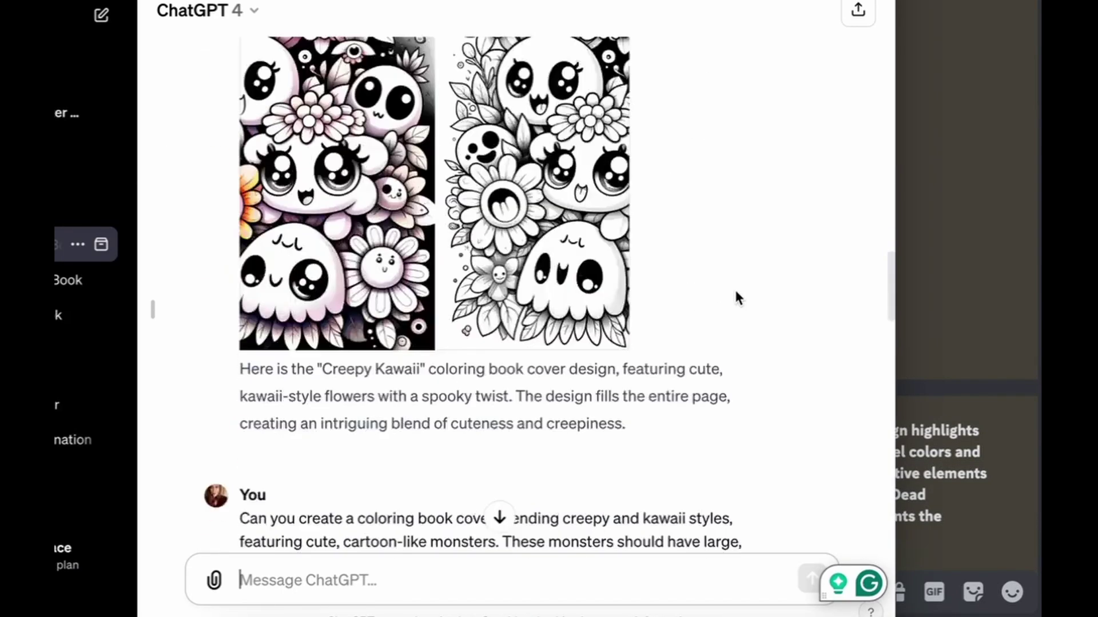
{"action": "scroll", "coordinate": [734, 287], "scroll_direction": "up", "scroll_amount": 15}
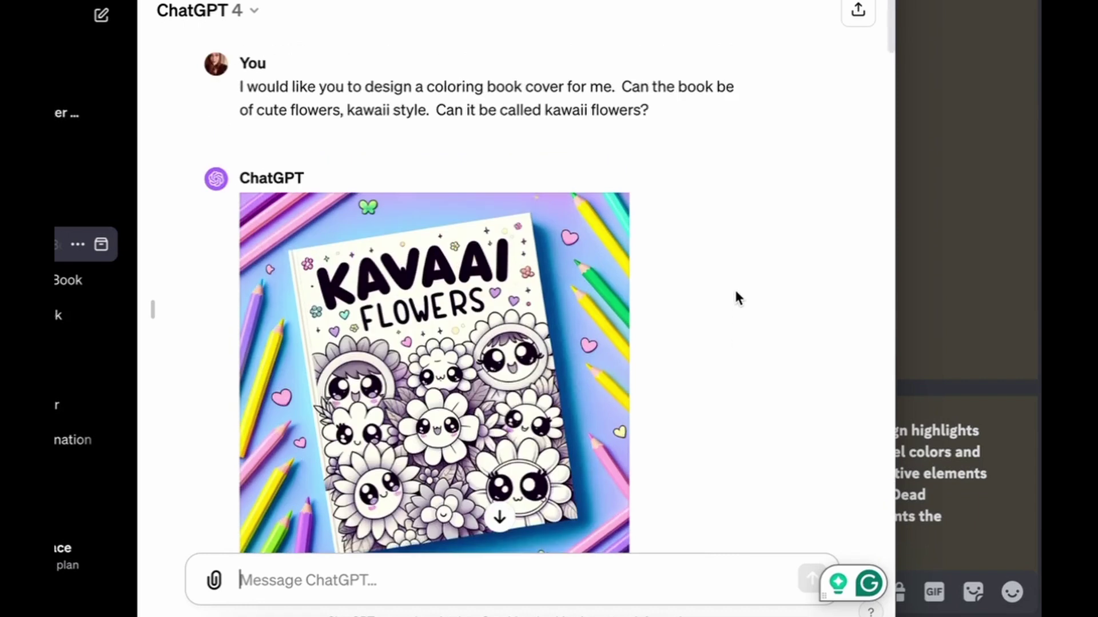
{"action": "scroll", "coordinate": [734, 287], "scroll_direction": "down", "scroll_amount": 5}
{"action": "scroll", "coordinate": [559, 385], "scroll_direction": "down", "scroll_amount": 3}
{"action": "scroll", "coordinate": [559, 384], "scroll_direction": "up", "scroll_amount": 2}
{"action": "scroll", "coordinate": [559, 385], "scroll_direction": "down", "scroll_amount": 10}
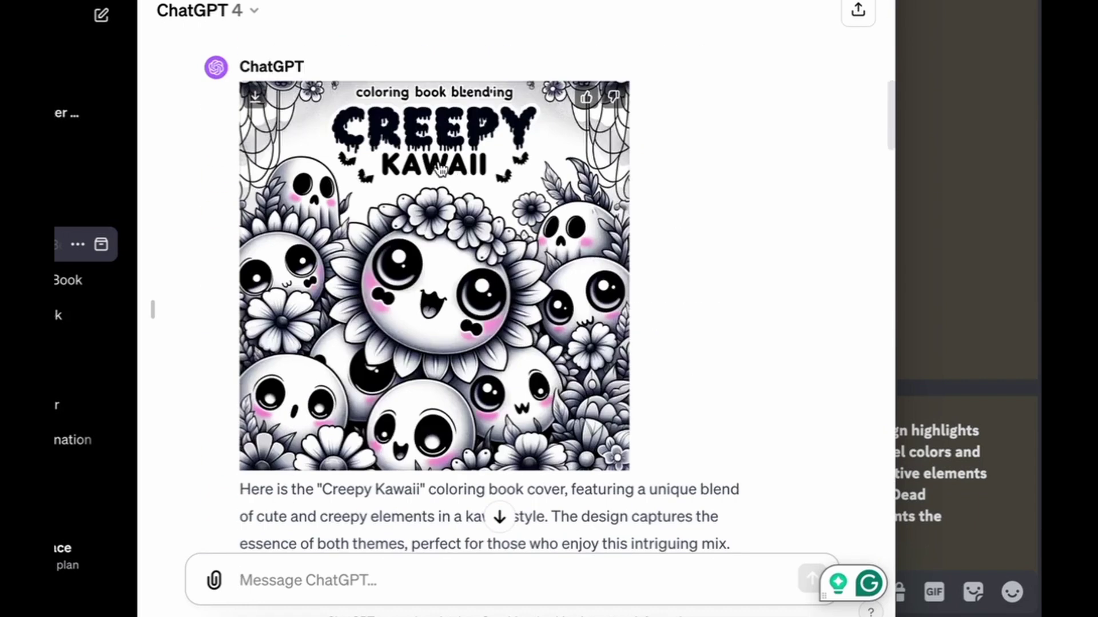
{"action": "scroll", "coordinate": [402, 257], "scroll_direction": "up", "scroll_amount": 10}
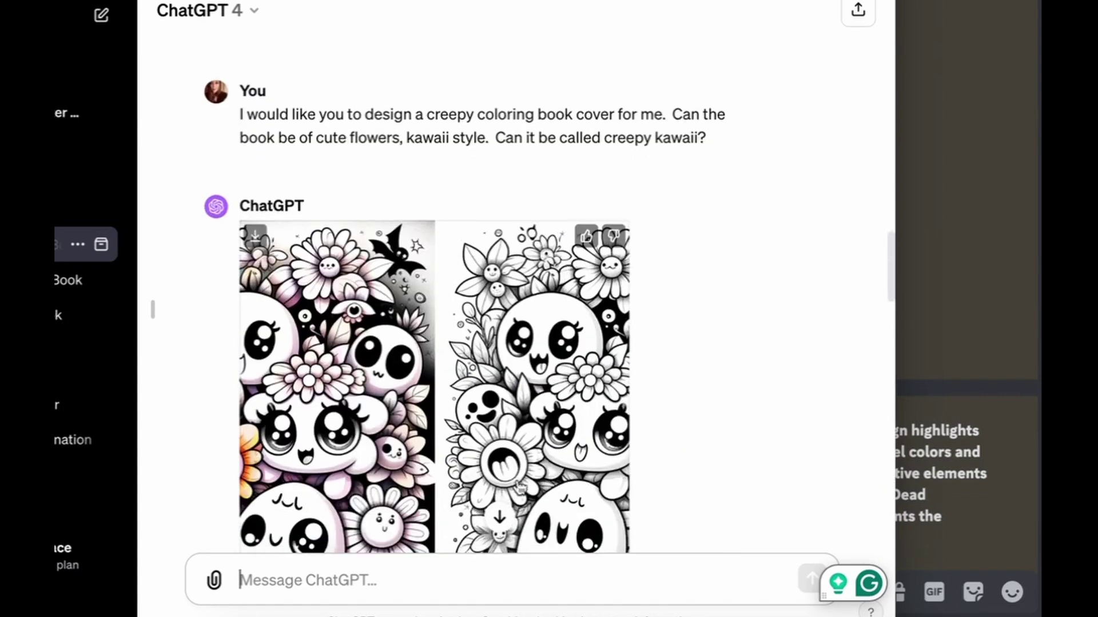
{"action": "scroll", "coordinate": [522, 471], "scroll_direction": "down", "scroll_amount": 10}
{"action": "scroll", "coordinate": [526, 470], "scroll_direction": "down", "scroll_amount": 5}
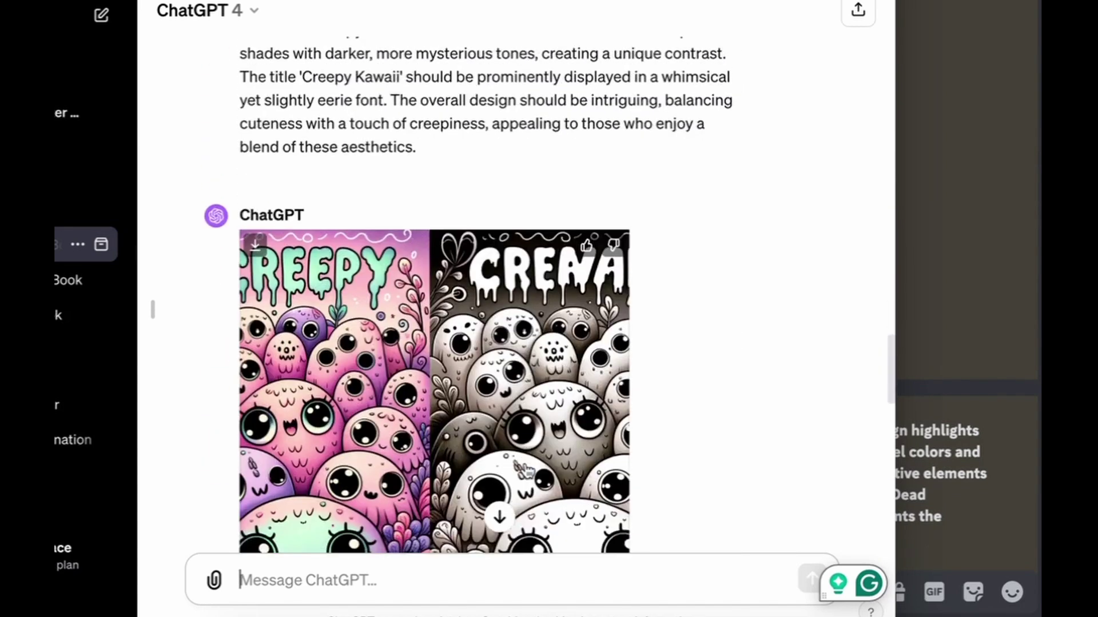
{"action": "scroll", "coordinate": [543, 293], "scroll_direction": "down", "scroll_amount": 1}
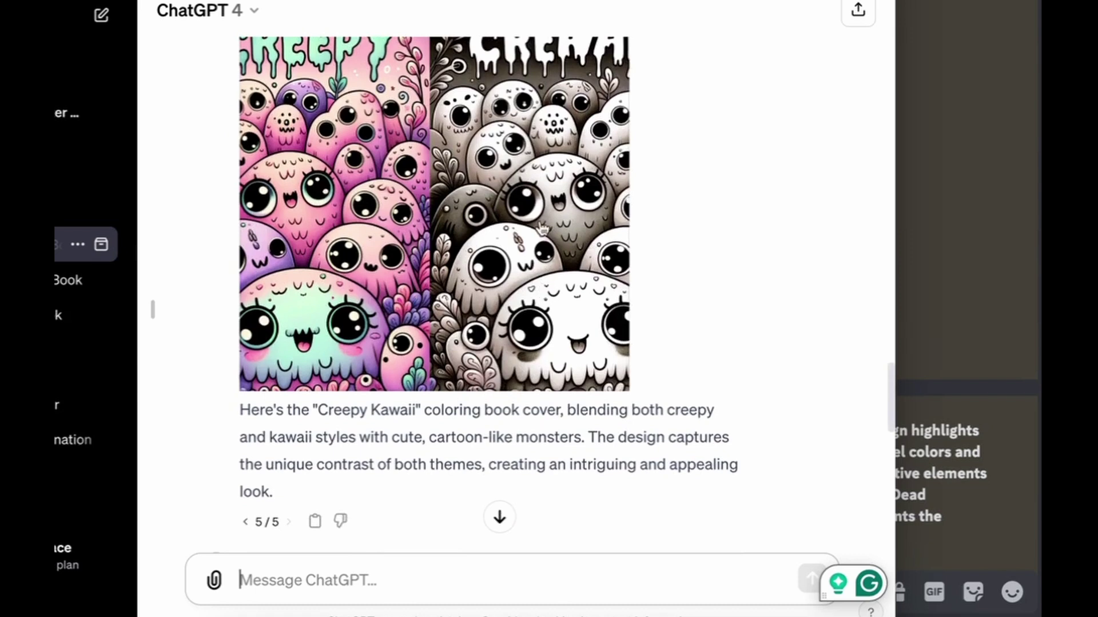
{"action": "scroll", "coordinate": [568, 378], "scroll_direction": "down", "scroll_amount": 5}
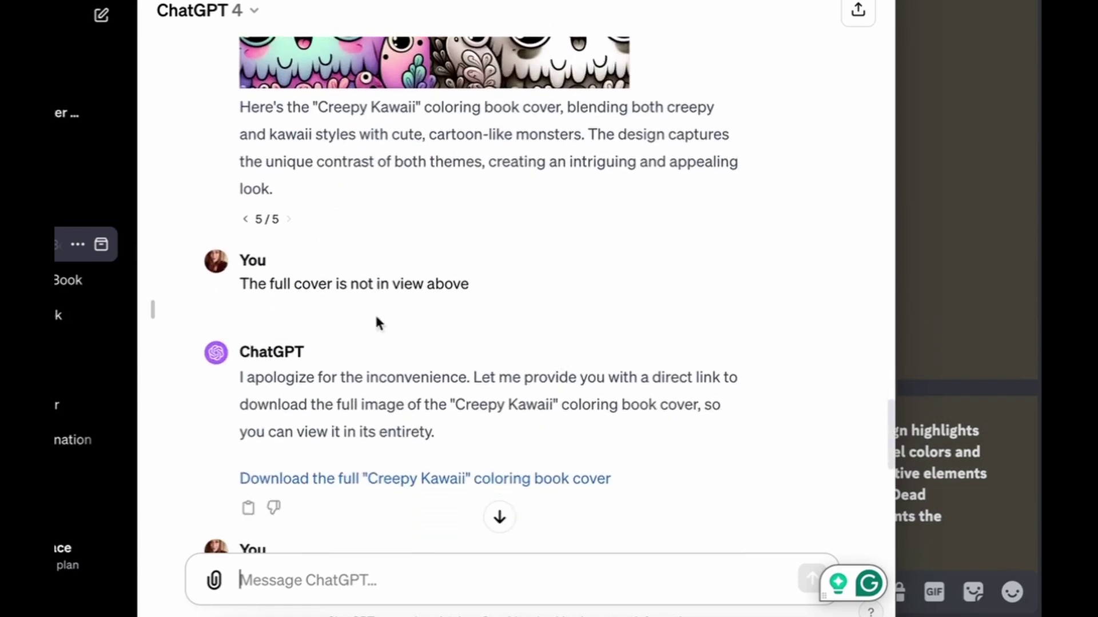
{"action": "scroll", "coordinate": [508, 292], "scroll_direction": "up", "scroll_amount": 1}
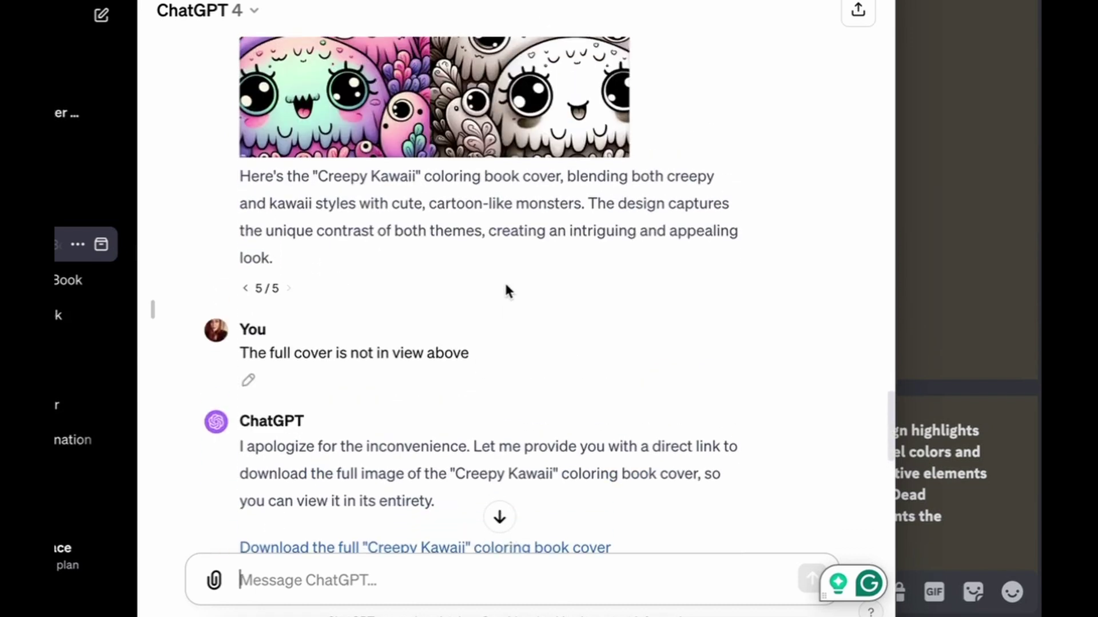
{"action": "scroll", "coordinate": [457, 379], "scroll_direction": "down", "scroll_amount": 2}
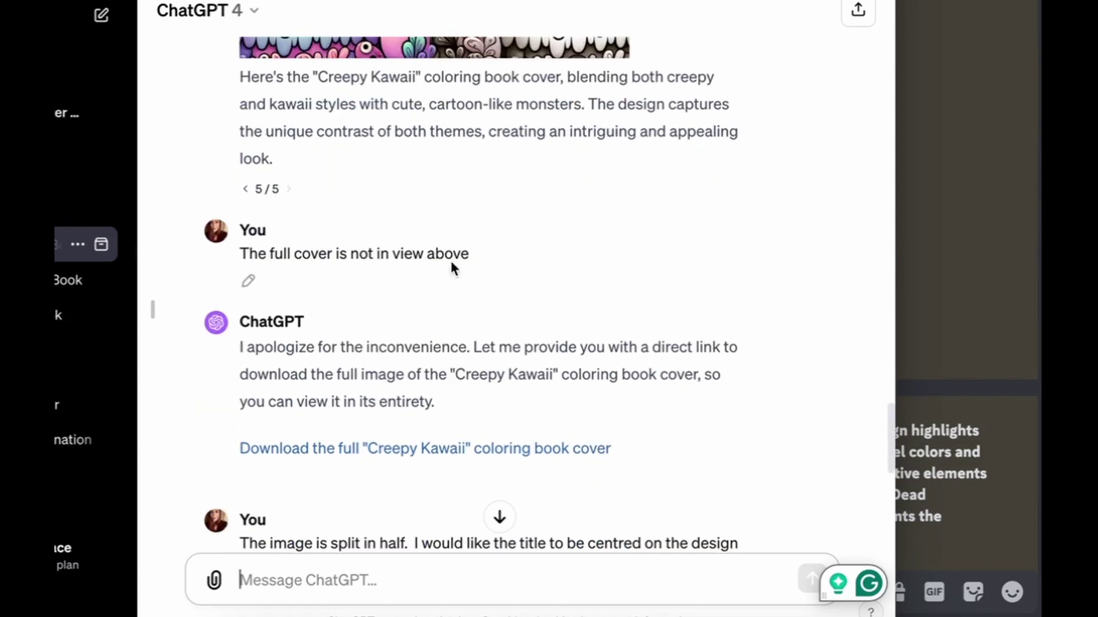
{"action": "scroll", "coordinate": [439, 371], "scroll_direction": "down", "scroll_amount": 4}
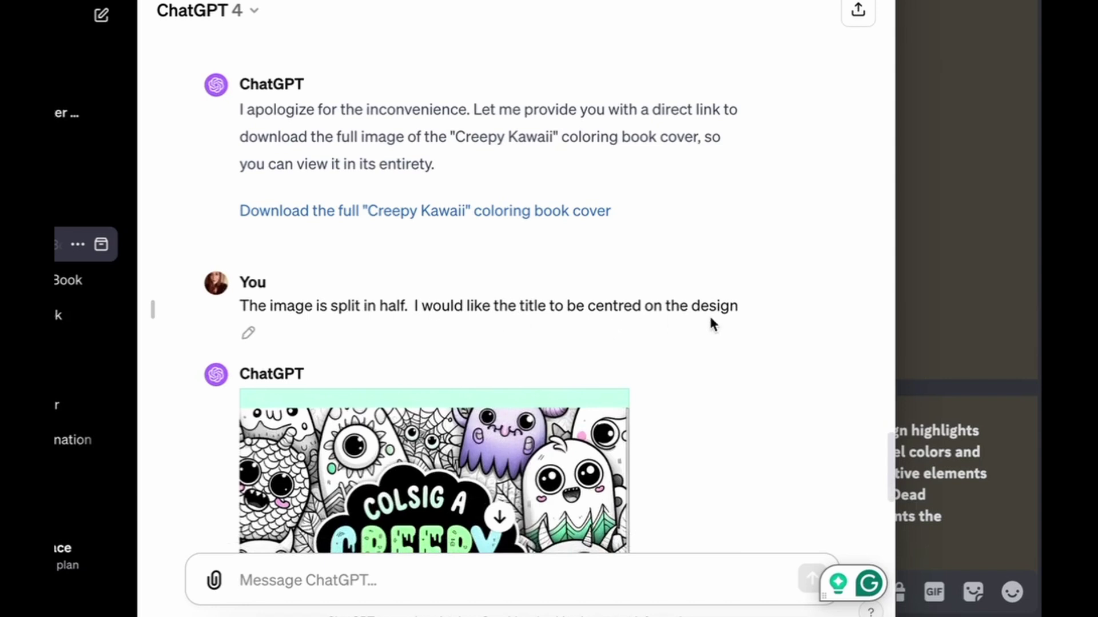
{"action": "scroll", "coordinate": [726, 303], "scroll_direction": "down", "scroll_amount": 5}
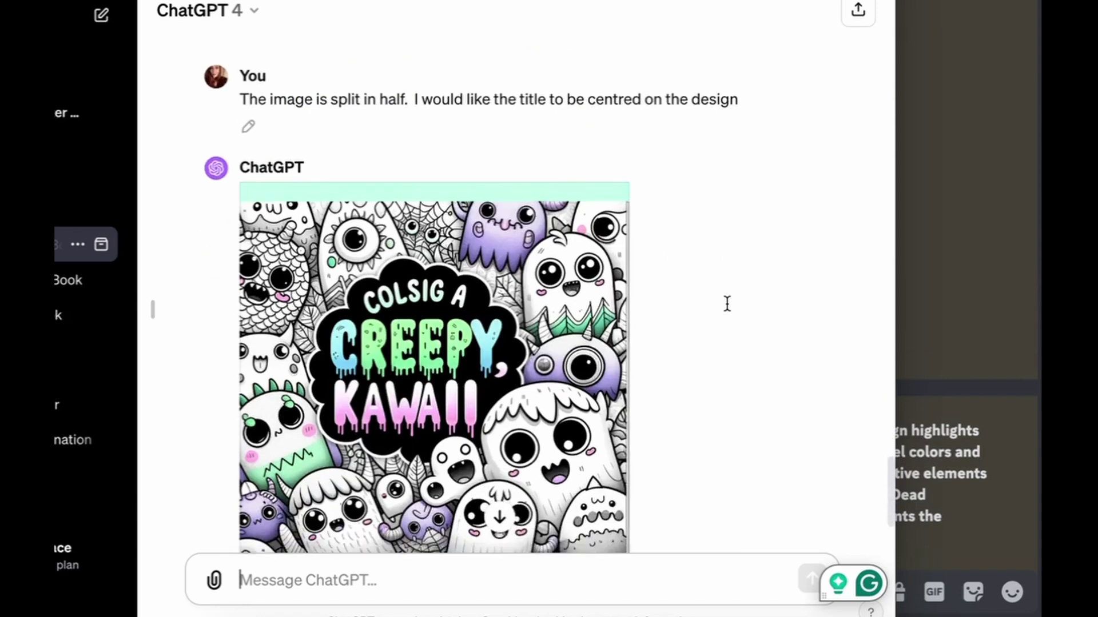
{"action": "scroll", "coordinate": [691, 387], "scroll_direction": "down", "scroll_amount": 1}
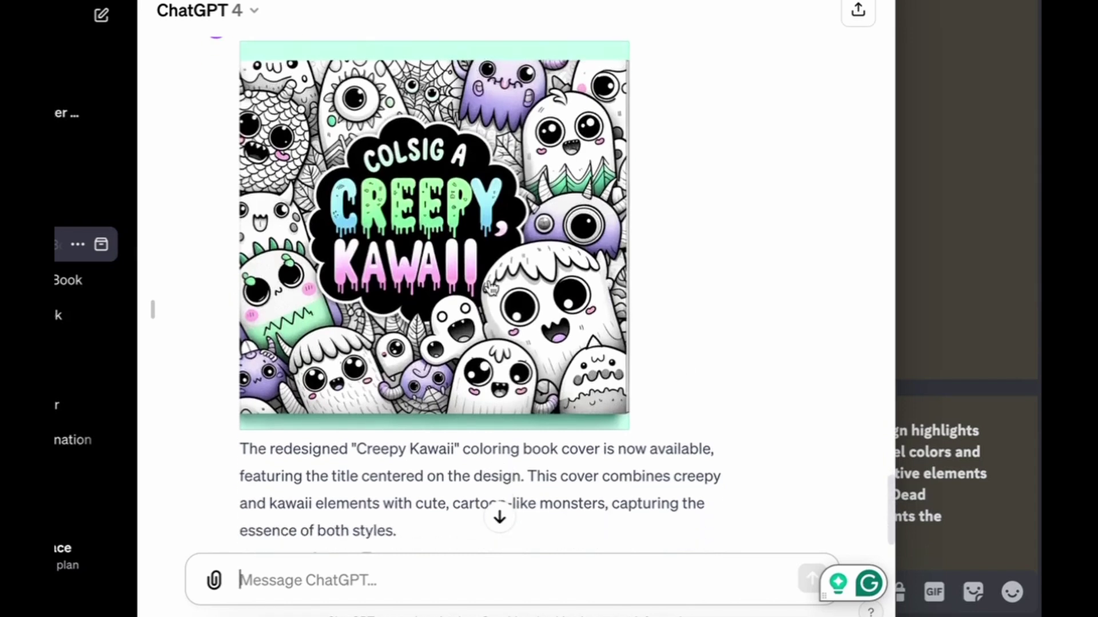
{"action": "scroll", "coordinate": [686, 297], "scroll_direction": "down", "scroll_amount": 2}
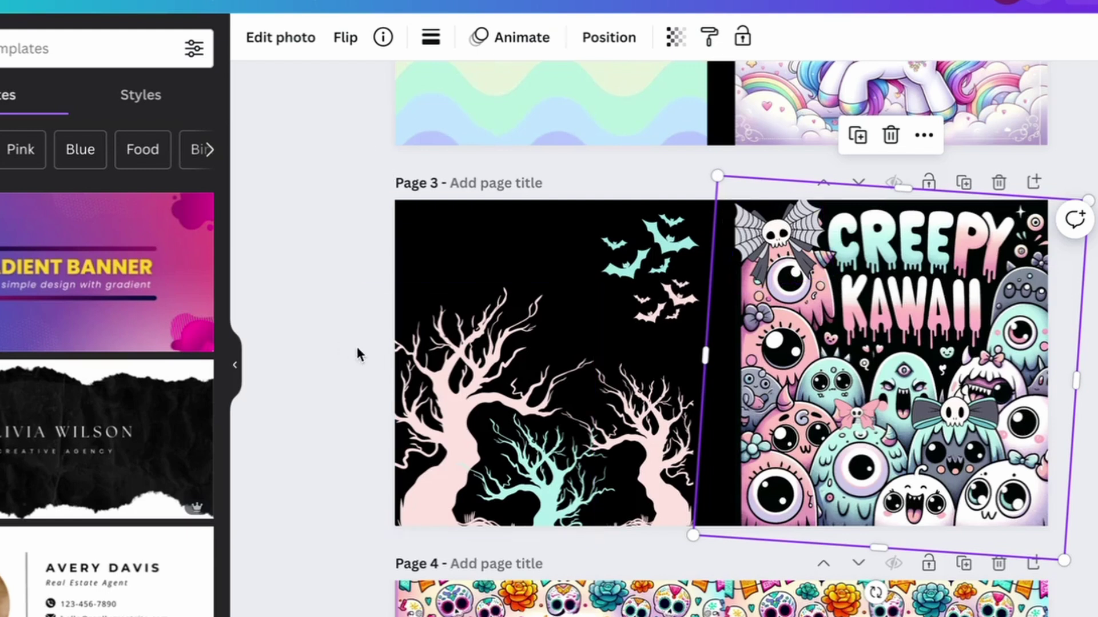
Step: Nudge the spider-web skull up and delete the three trees from Page 3
{"action": "mouse_move", "coordinate": [786, 239]}
{"action": "left_mouse_down"}
{"action": "mouse_move", "coordinate": [782, 230]}
{"action": "mouse_move", "coordinate": [788, 239]}
{"action": "left_mouse_up"}
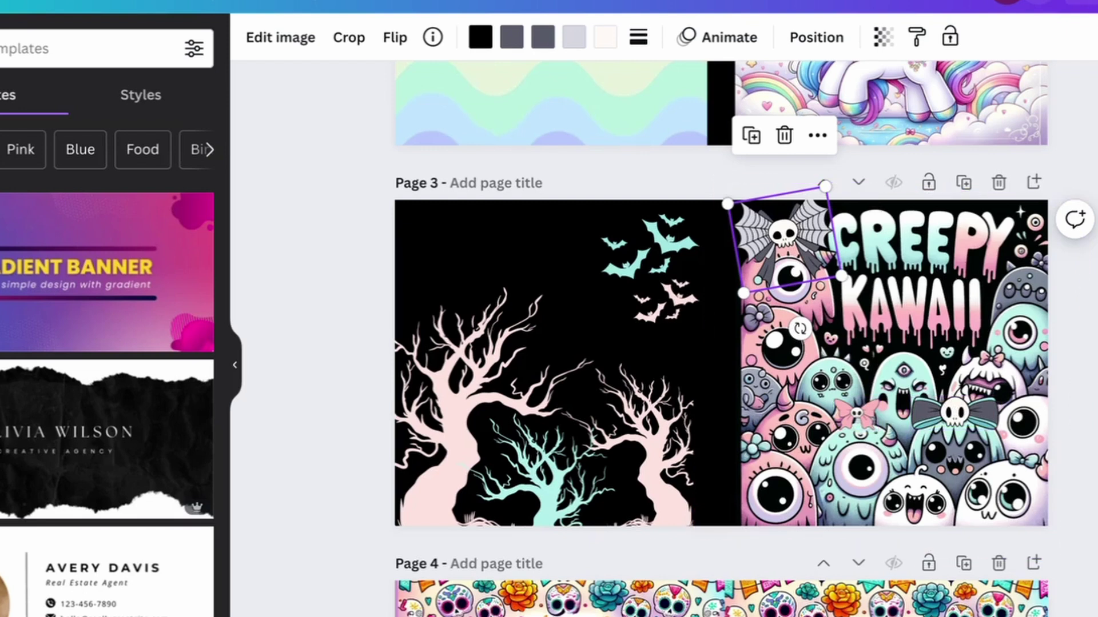
{"action": "key", "text": "Escape"}
{"action": "left_click", "coordinate": [632, 475]}
{"action": "key", "text": "Delete"}
{"action": "left_click", "coordinate": [583, 475]}
{"action": "key", "text": "Delete"}
{"action": "left_click", "coordinate": [504, 404]}
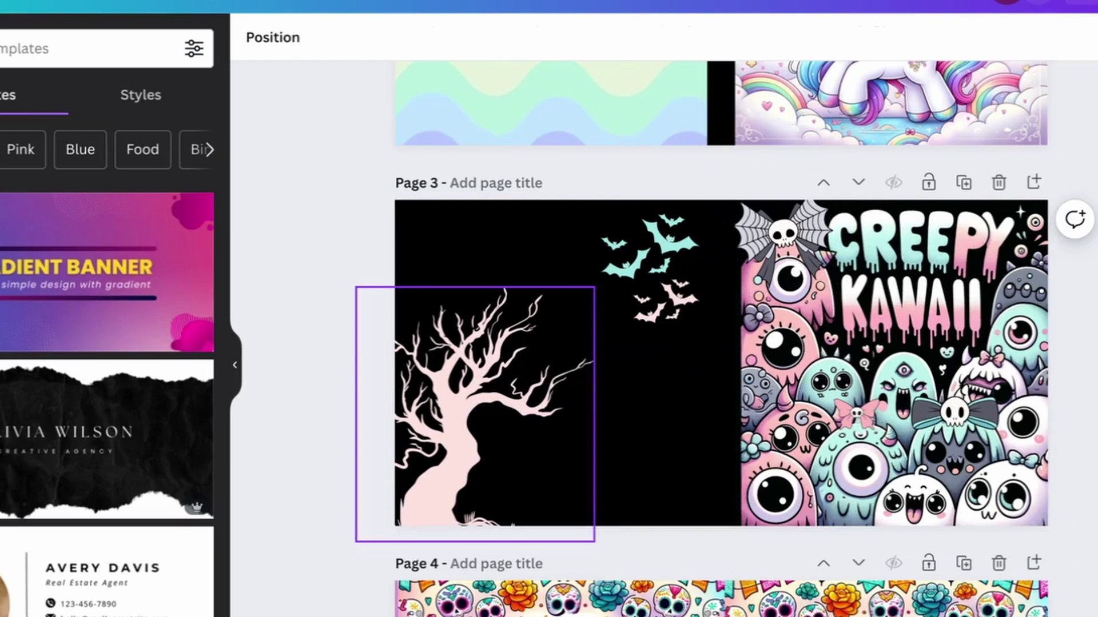
{"action": "key", "text": "Delete"}
Step: Delete the teal bats and move the pink bats to Page 3's top-left corner
{"action": "left_click", "coordinate": [649, 243]}
{"action": "key", "text": "Delete"}
{"action": "left_click", "coordinate": [643, 297]}
{"action": "left_click_drag", "start_coordinate": [643, 296], "coordinate": [423, 242]}
{"action": "scroll", "coordinate": [423, 246], "scroll_direction": "up", "scroll_amount": 3}
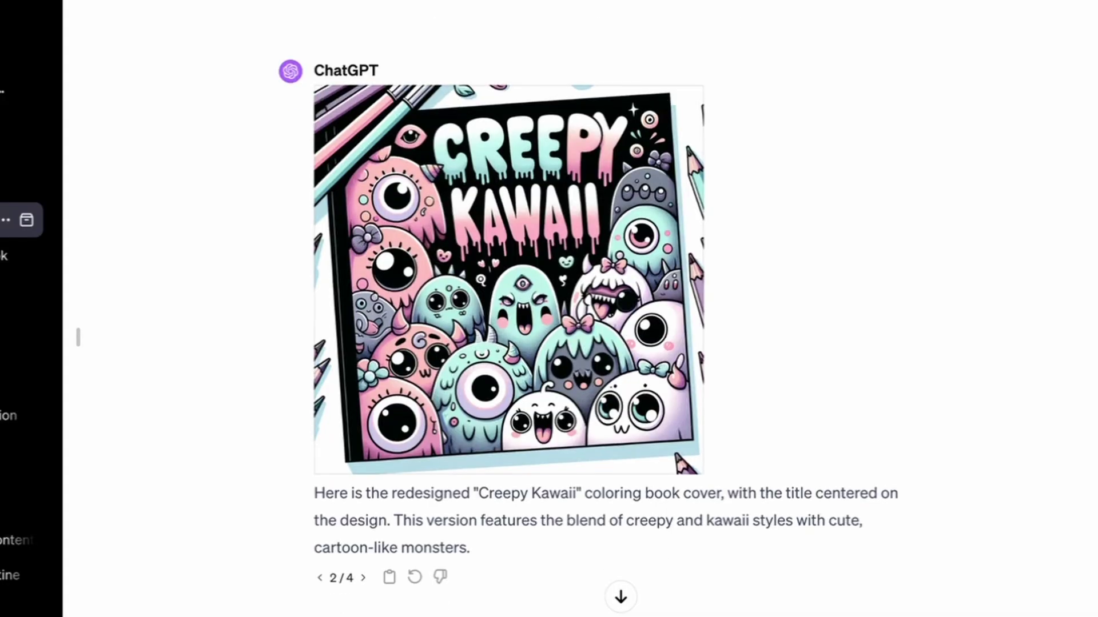
Step: Page the cover reply from version 2/4 to 4/4, the pastel monsters design
{"action": "left_click", "coordinate": [361, 579]}
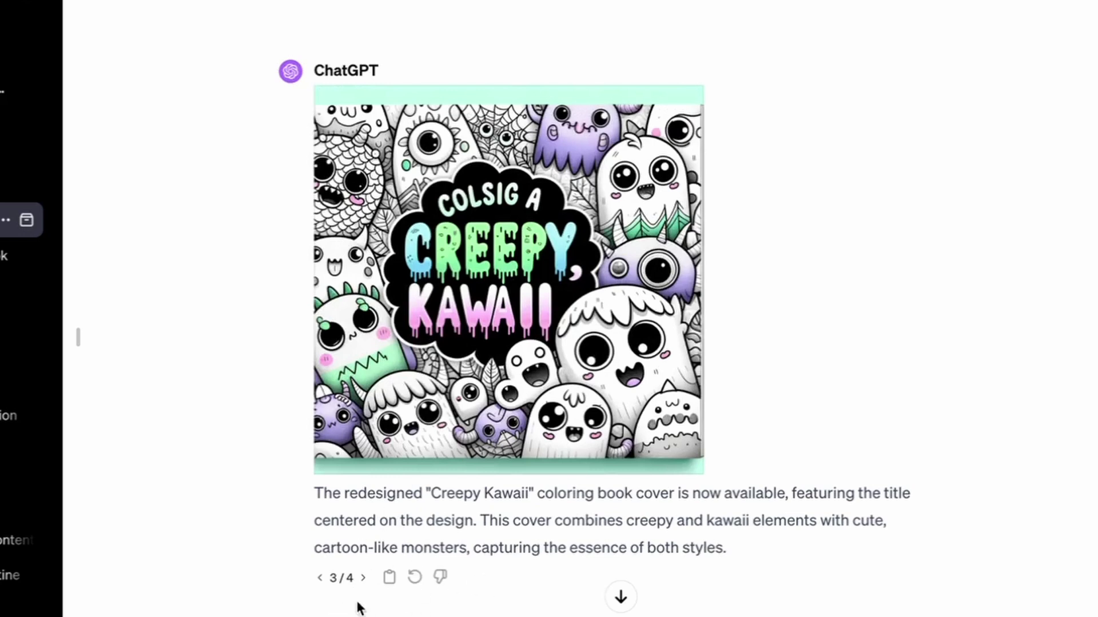
{"action": "left_click", "coordinate": [362, 579]}
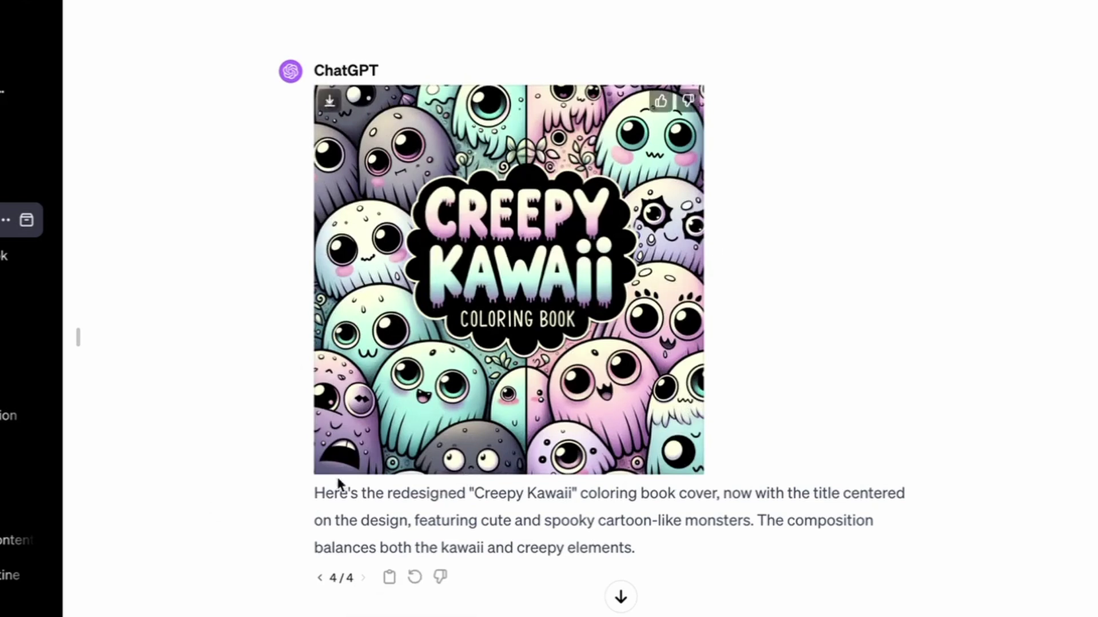
{"action": "scroll", "coordinate": [725, 339], "scroll_direction": "up", "scroll_amount": 2}
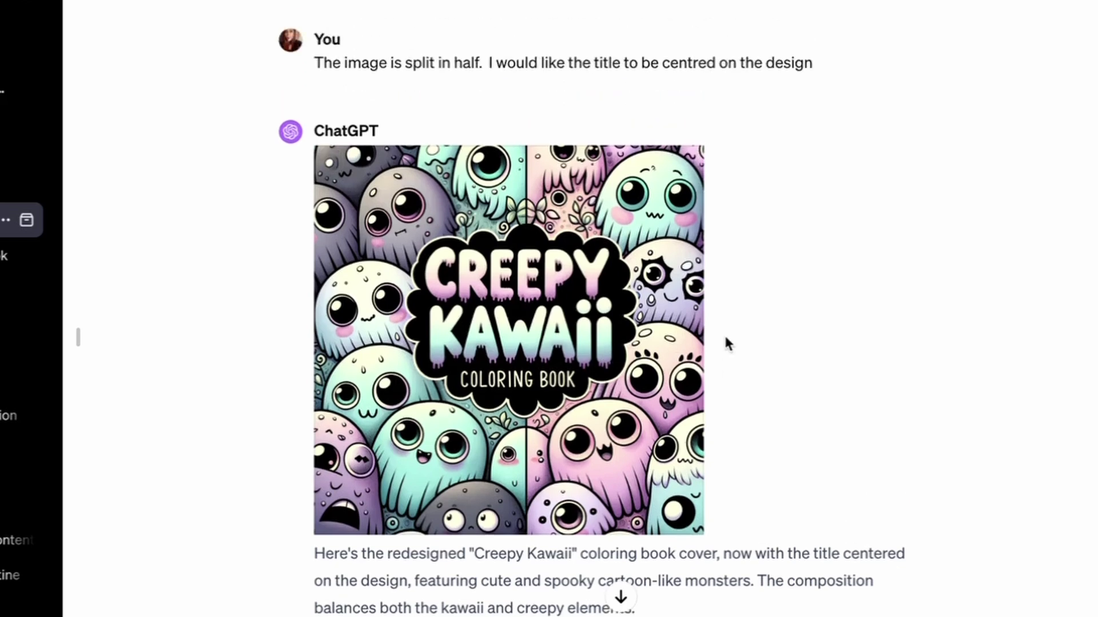
{"action": "scroll", "coordinate": [725, 339], "scroll_direction": "down", "scroll_amount": 1}
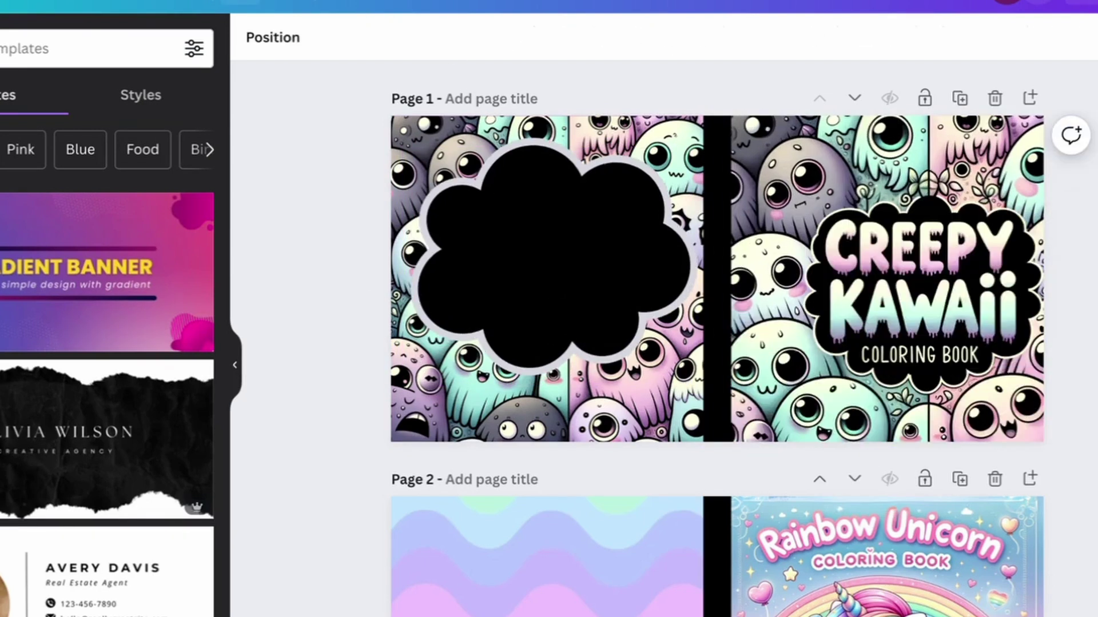
Step: Nudge the black cloud on the Page 1 Creepy Kawaii back cover slightly
{"action": "left_click", "coordinate": [546, 311]}
{"action": "mouse_move", "coordinate": [546, 312]}
{"action": "left_mouse_down"}
{"action": "mouse_move", "coordinate": [549, 279]}
{"action": "mouse_move", "coordinate": [551, 305]}
{"action": "left_mouse_up"}
{"action": "scroll", "coordinate": [551, 304], "scroll_direction": "down", "scroll_amount": 1}
{"action": "scroll", "coordinate": [715, 343], "scroll_direction": "down", "scroll_amount": 4}
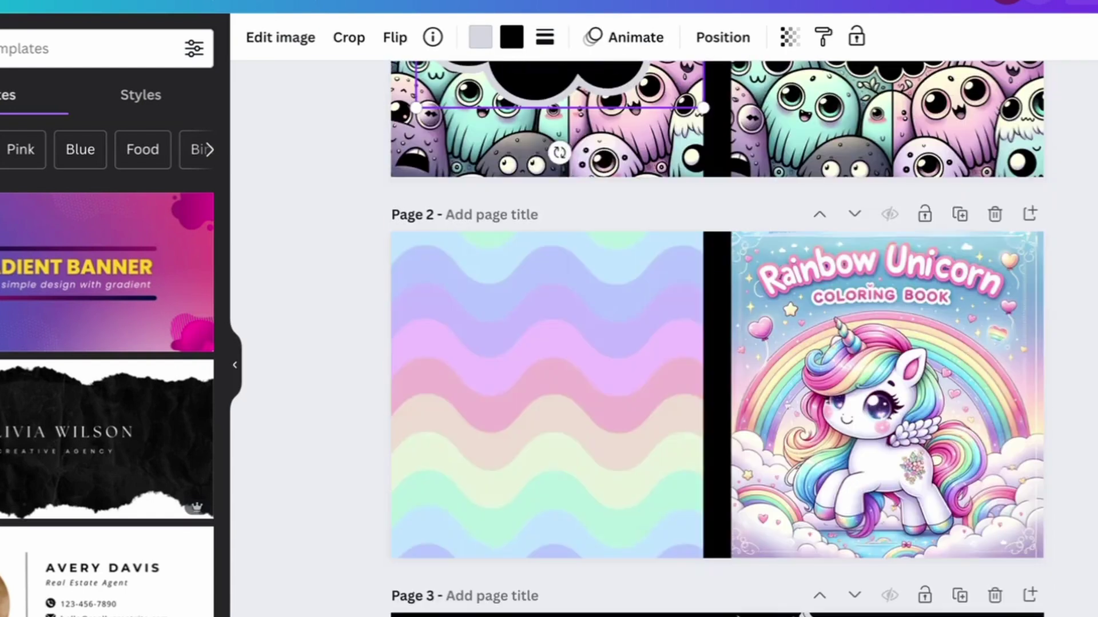
Step: Reposition the wavy pastel background on the Page 2 Rainbow Unicorn spread
{"action": "left_click", "coordinate": [864, 392]}
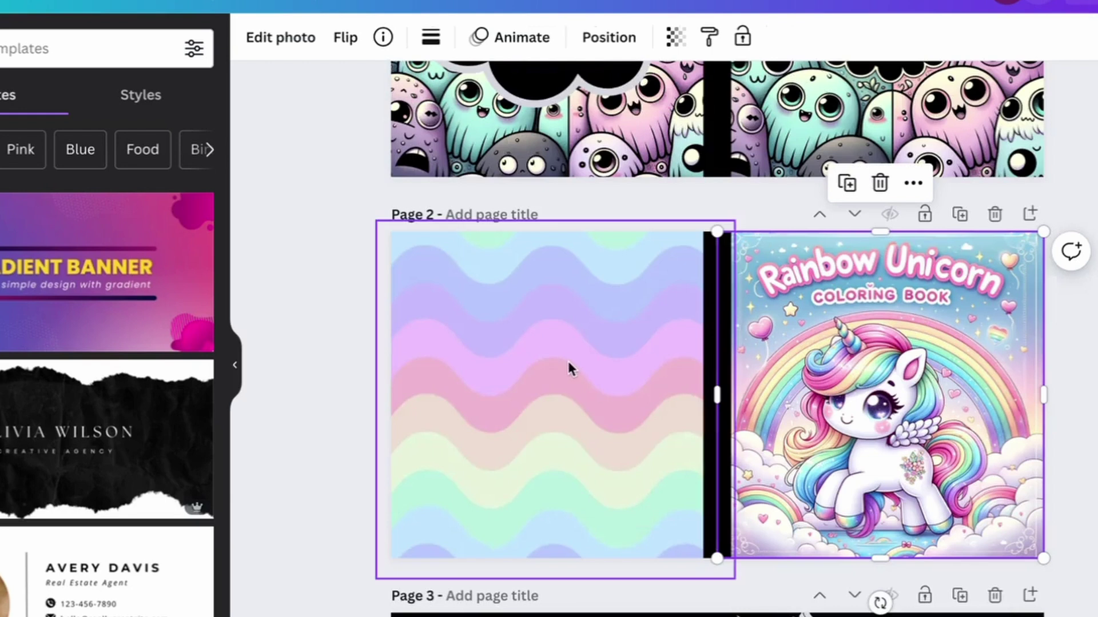
{"action": "left_click", "coordinate": [568, 359]}
{"action": "left_click", "coordinate": [845, 382]}
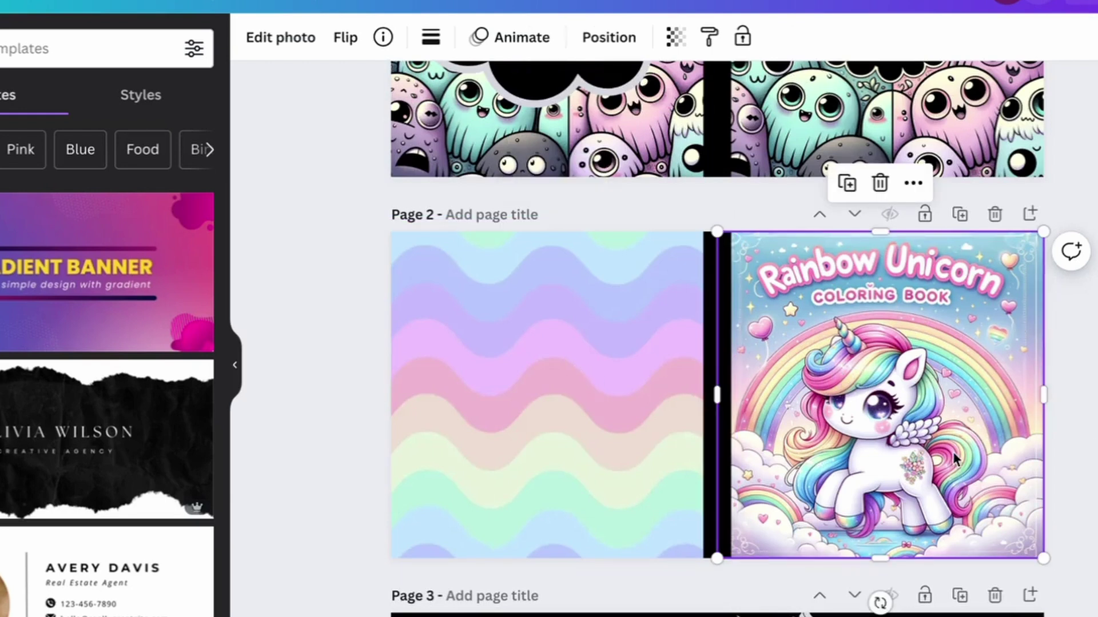
{"action": "mouse_move", "coordinate": [503, 412]}
{"action": "left_mouse_down"}
{"action": "mouse_move", "coordinate": [437, 385]}
{"action": "mouse_move", "coordinate": [527, 407]}
{"action": "mouse_move", "coordinate": [480, 390]}
{"action": "left_mouse_up"}
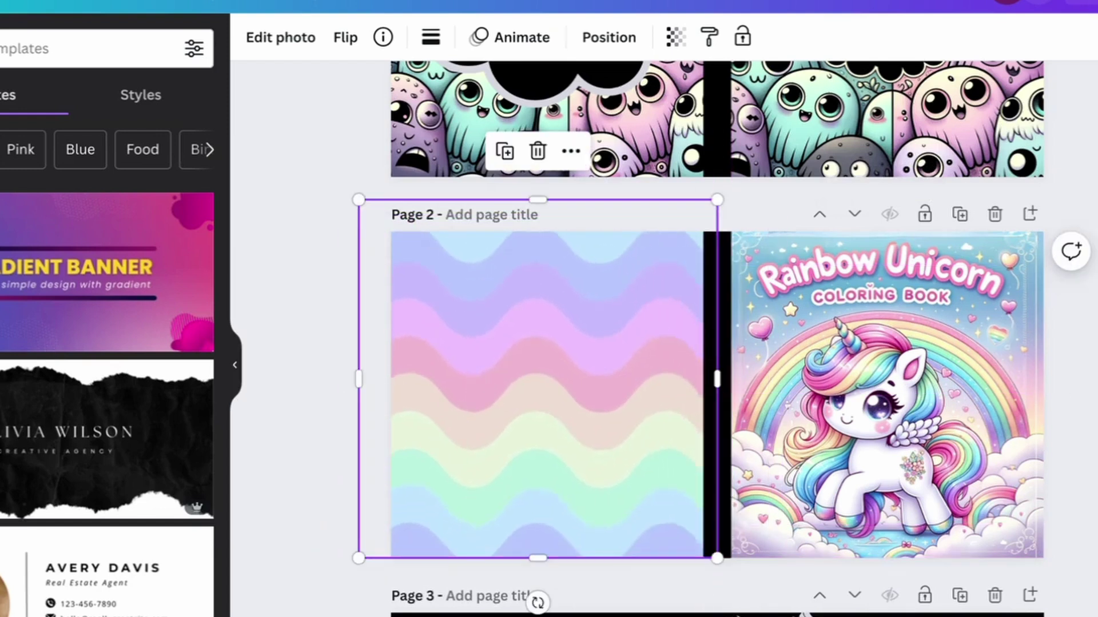
{"action": "scroll", "coordinate": [572, 343], "scroll_direction": "down", "scroll_amount": 3}
{"action": "scroll", "coordinate": [620, 304], "scroll_direction": "up", "scroll_amount": 1}
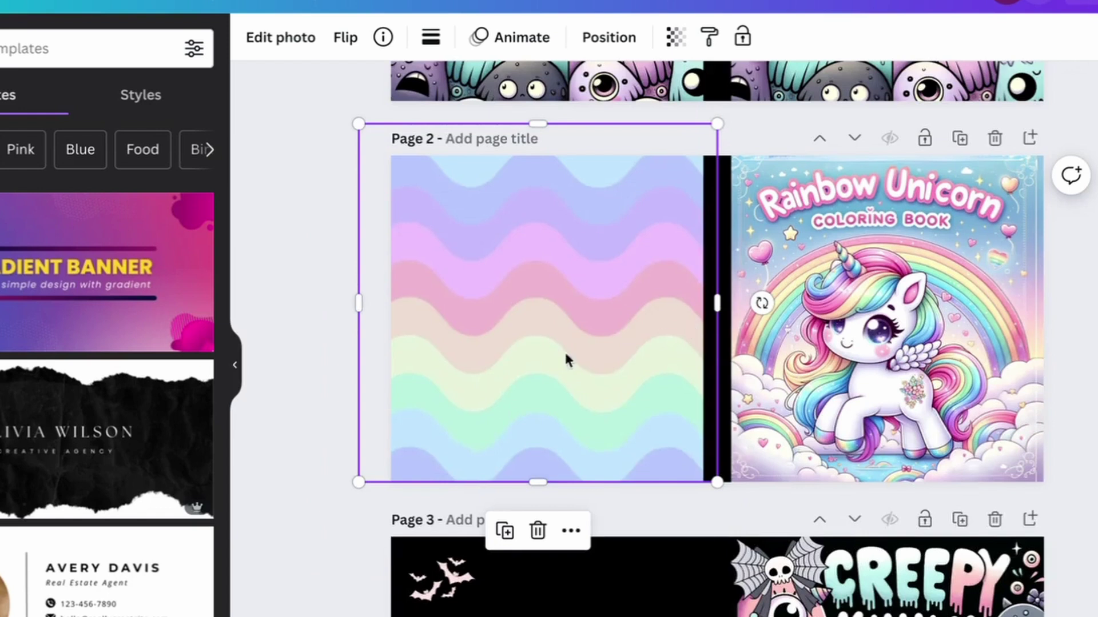
{"action": "scroll", "coordinate": [1051, 340], "scroll_direction": "up", "scroll_amount": 1}
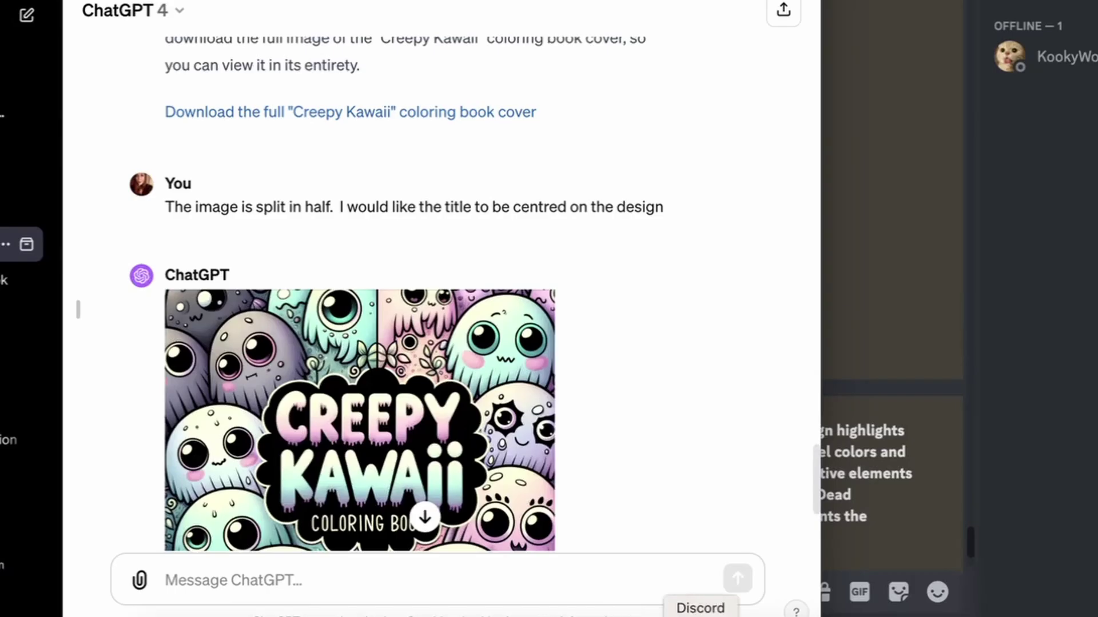
Step: In Discord, run Midjourney's /imagine command with the pasted Creepy Kawaii cover prompt
{"action": "left_click", "coordinate": [700, 616]}
{"action": "scroll", "coordinate": [469, 342], "scroll_direction": "down", "scroll_amount": 5}
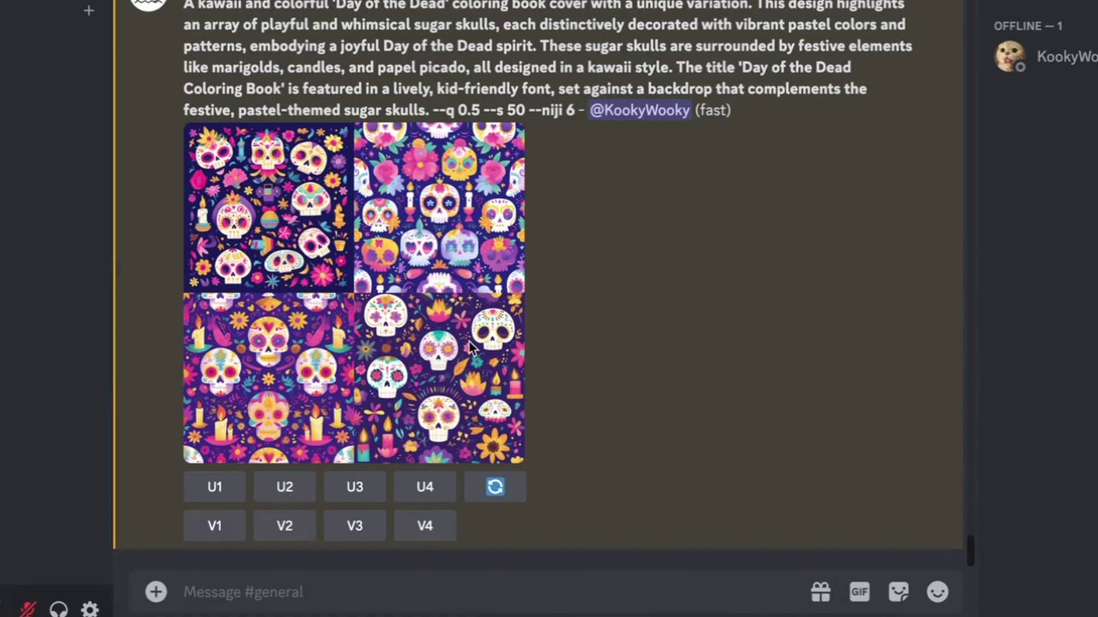
{"action": "left_click", "coordinate": [361, 572]}
{"action": "type", "text": "/imagine"}
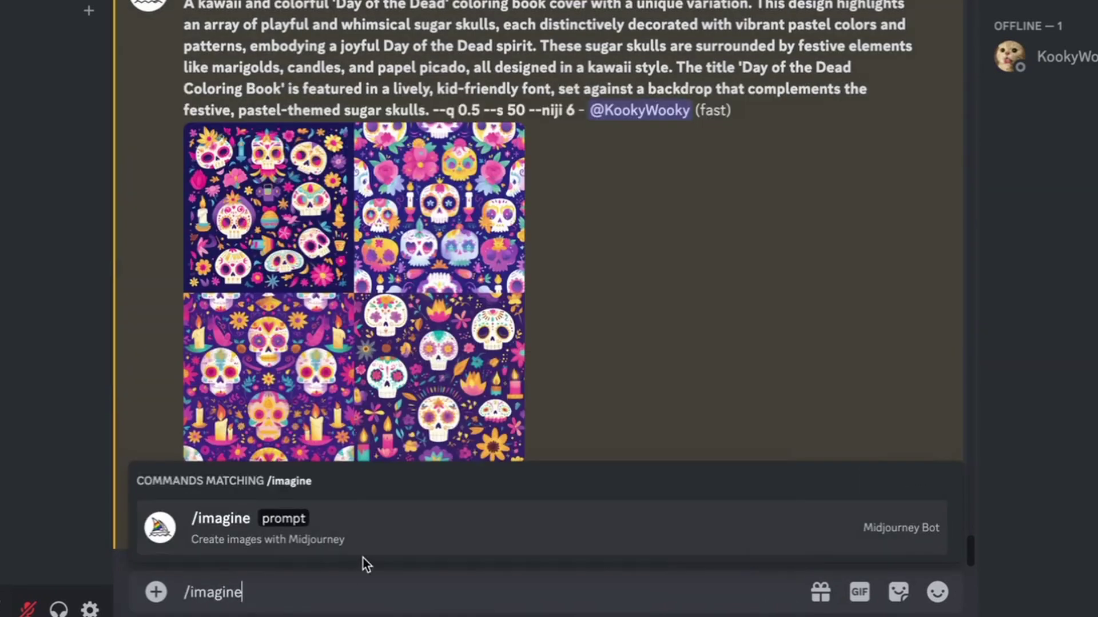
{"action": "left_click", "coordinate": [382, 538]}
{"action": "type", "text": "Create a coloring book cover blending creepy and kawaii styles, with cute, cartoon-like monsters. These monsters should have large, expressive eyes, cheerful expressions, and a hint of spookiness, like ghostly smiles or mysterious shadows. The color scheme should mix pastel shades with darker tones, creating a contrast. The title 'Creepy Kawaii' should be centered prominently in a whimsical, slightly eerie font. The design should be balanced, with the title central to the composition, embodying both the cuteness and creepiness, appealing to fans of both aesthetics."}
{"action": "key", "text": "Return"}
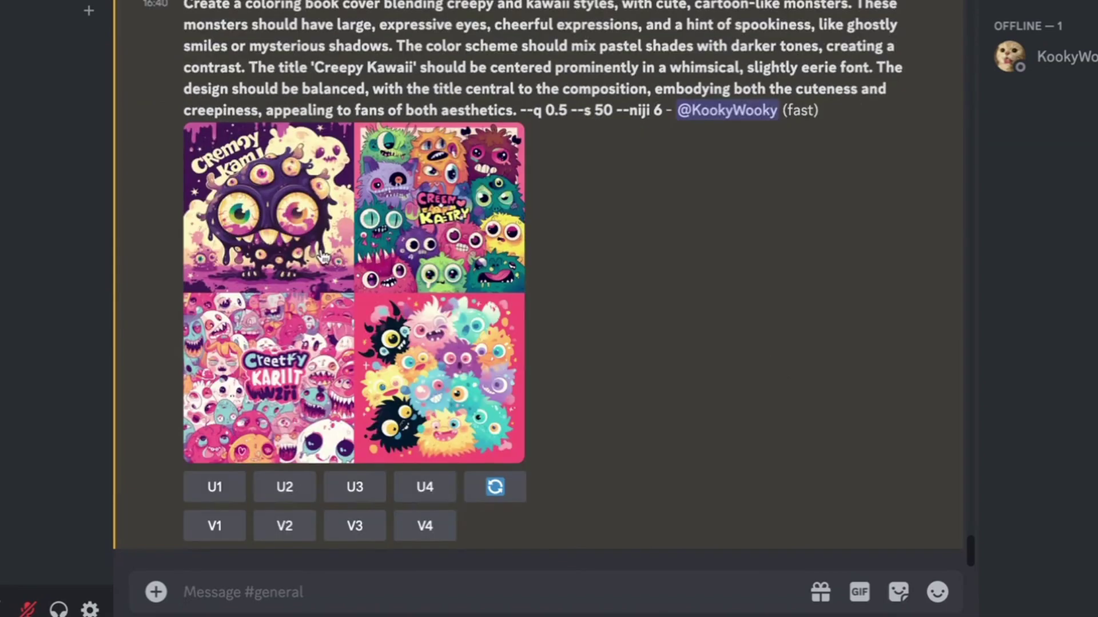
Step: Enlarge the finished four-image Creepy Kawaii monster cover grid to inspect it, then close it
{"action": "left_click", "coordinate": [322, 256]}
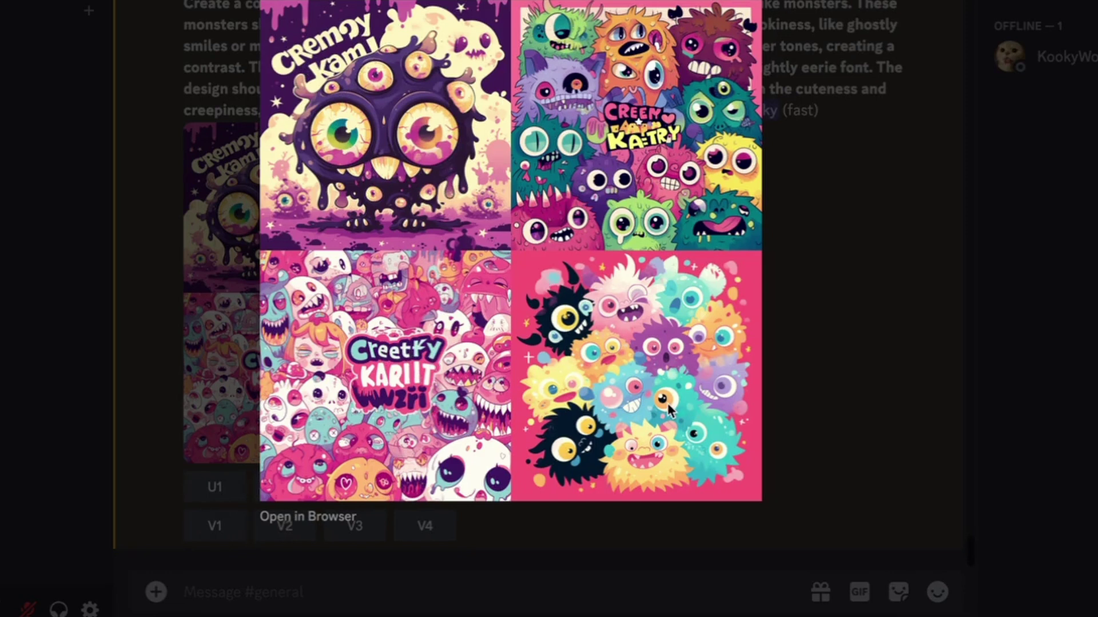
{"action": "left_click", "coordinate": [779, 305]}
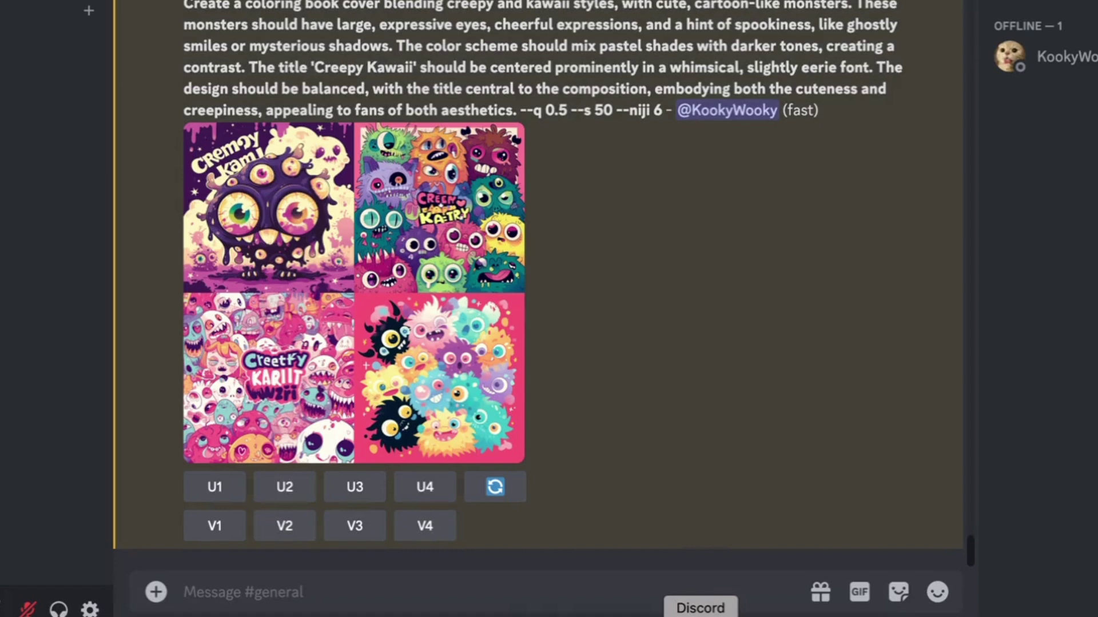
{"action": "left_click", "coordinate": [575, 616]}
Step: Scroll the ChatGPT conversation down to the redesigned Creepy Kawaii cover image
{"action": "scroll", "coordinate": [673, 167], "scroll_direction": "down", "scroll_amount": 5}
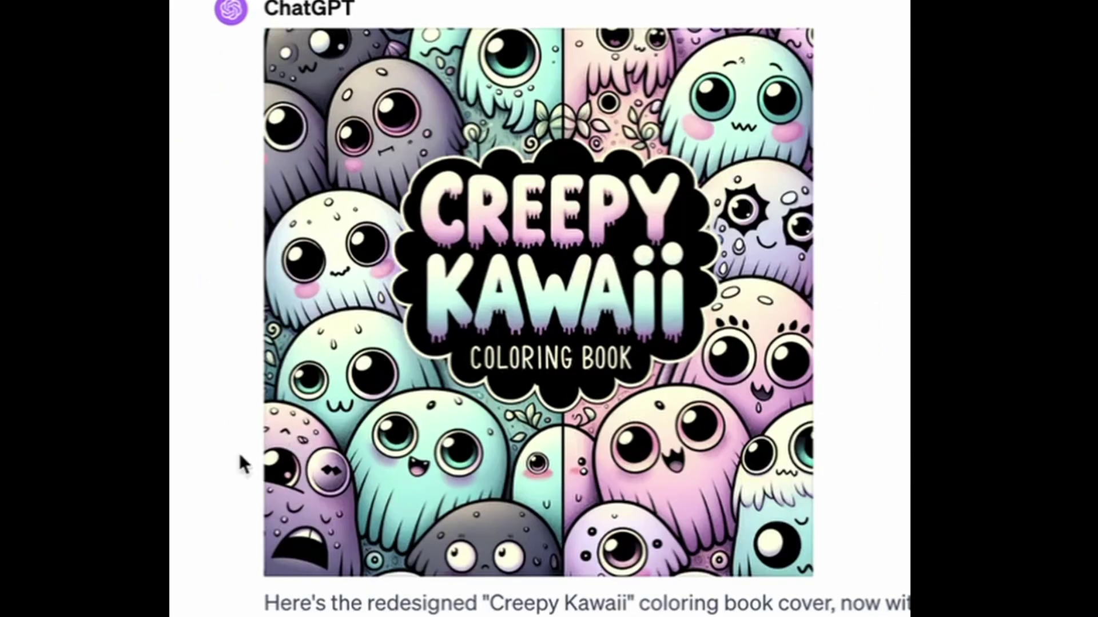
{"action": "mouse_move", "coordinate": [543, 317]}
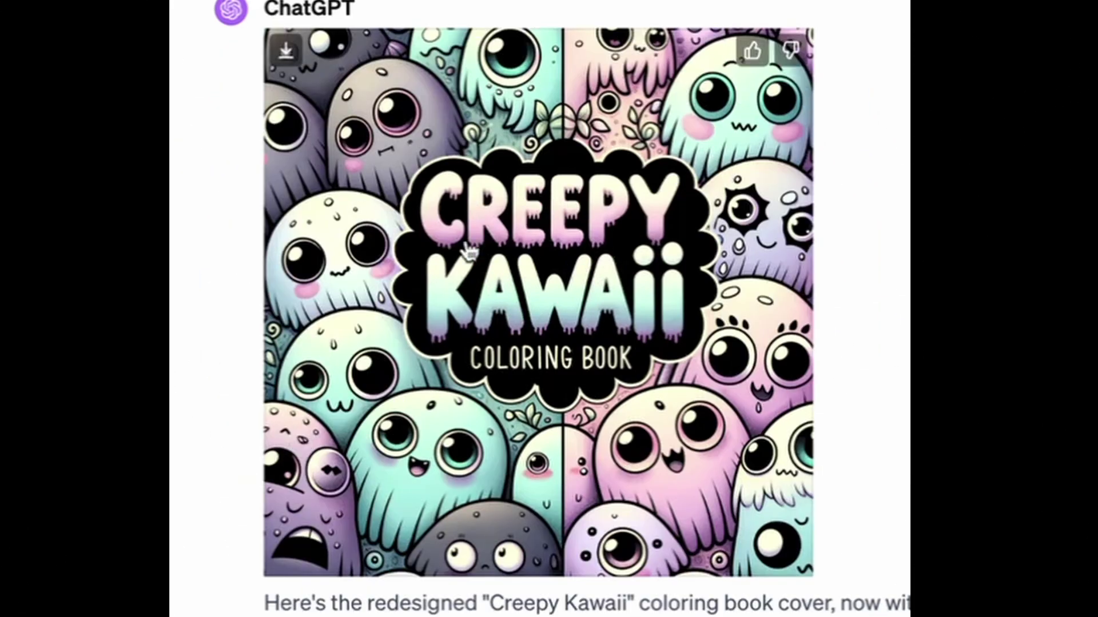